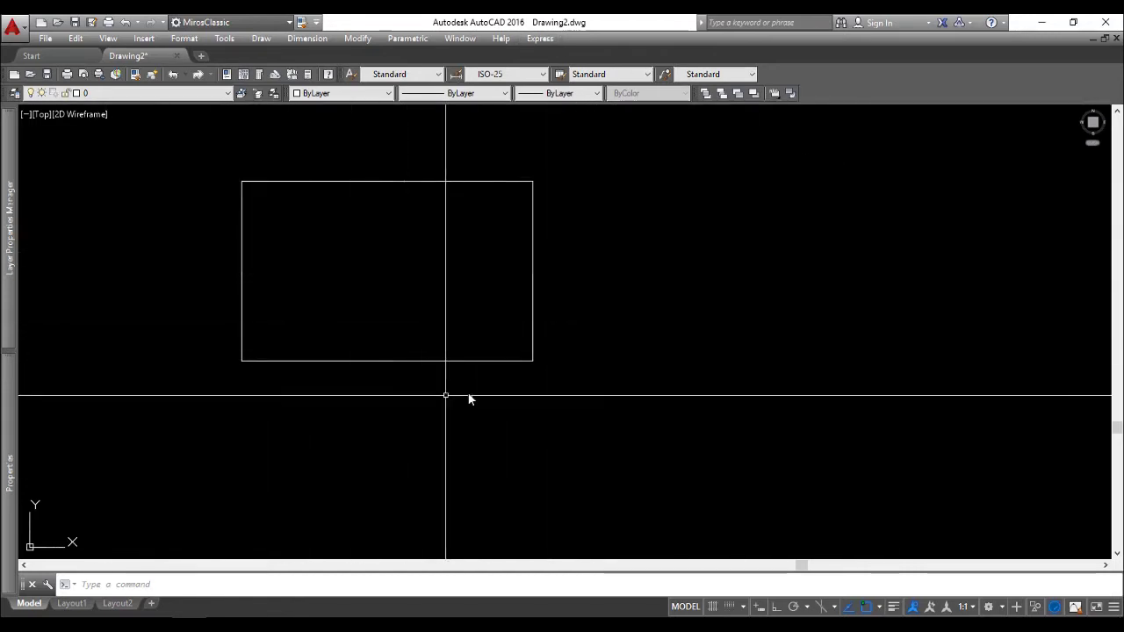
Copy the rectangle from its lower-left corner to a spot at its lower right.
type("co")
key("Return")
left_click(248, 356)
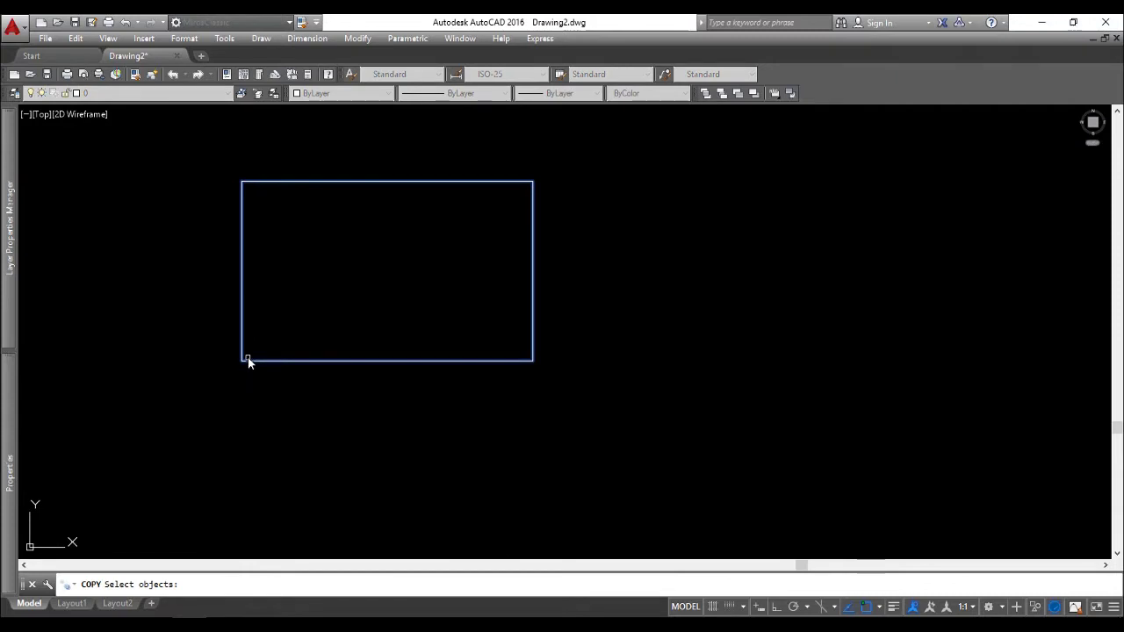
key("Return")
left_click(241, 361)
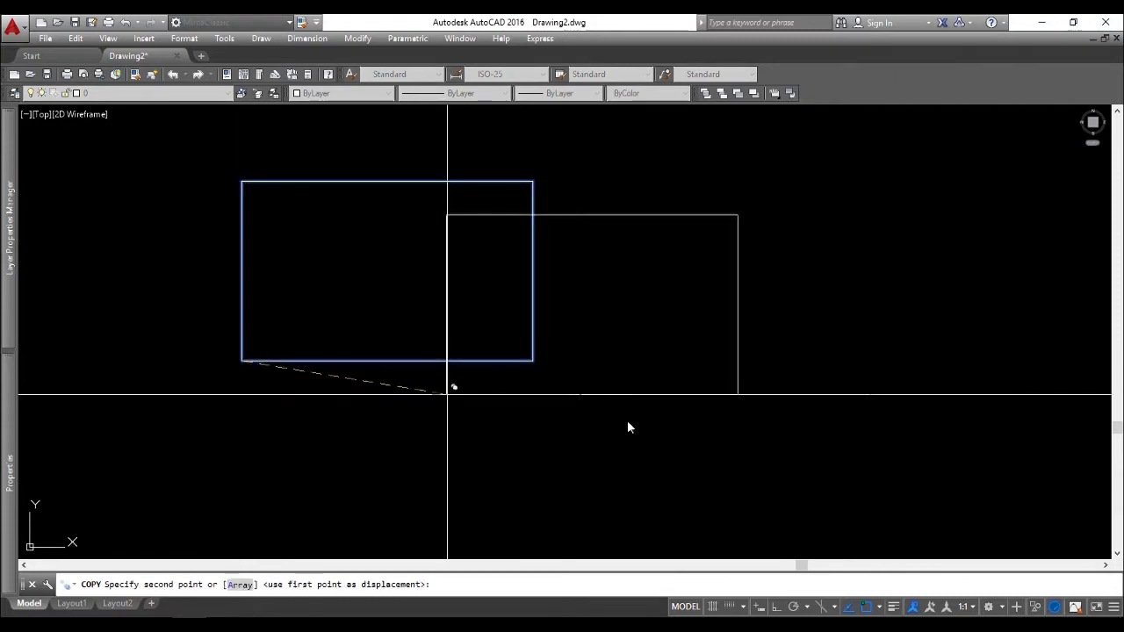
left_click(623, 442)
key("Return")
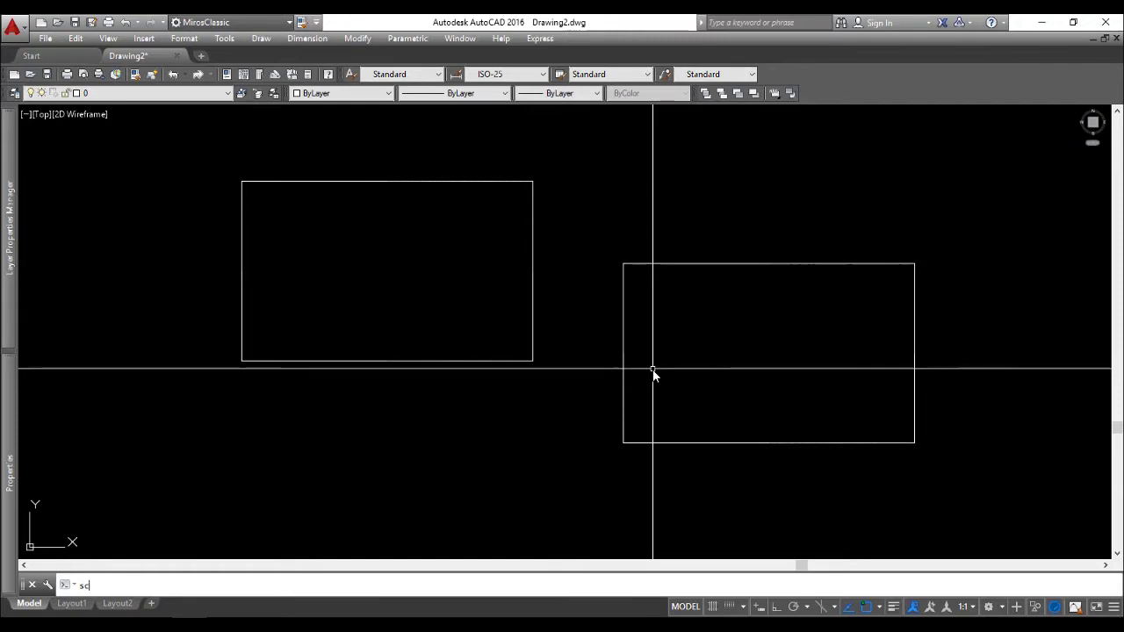
type("sc")
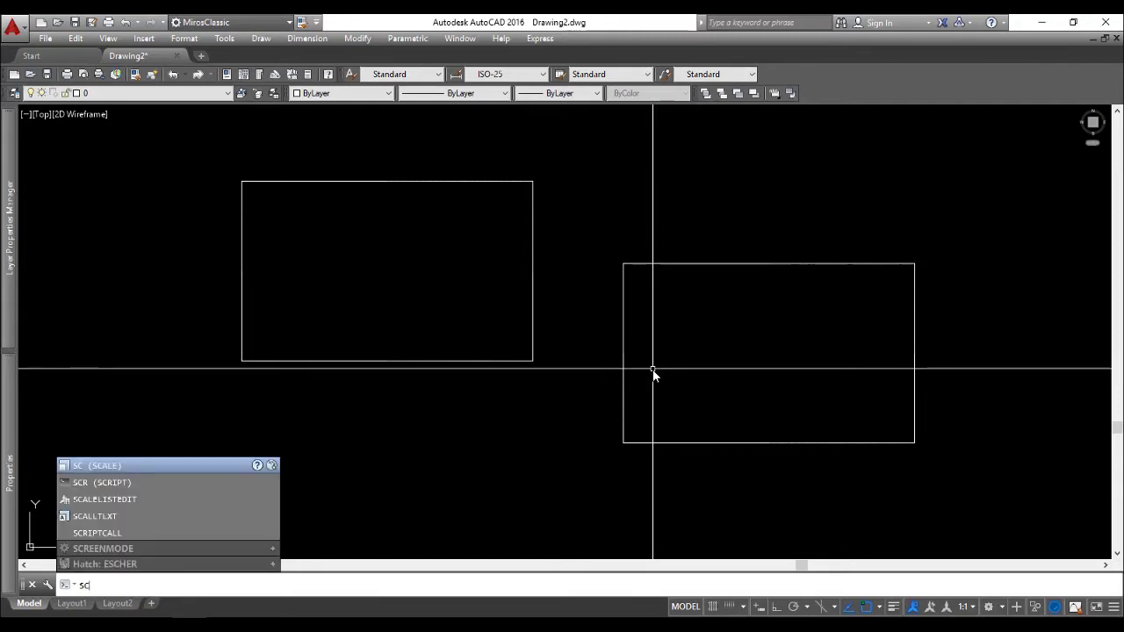
Scale the copied right rectangle about a base point by pointer, then cancel the scale.
key("Return")
left_click(647, 310)
left_click(607, 391)
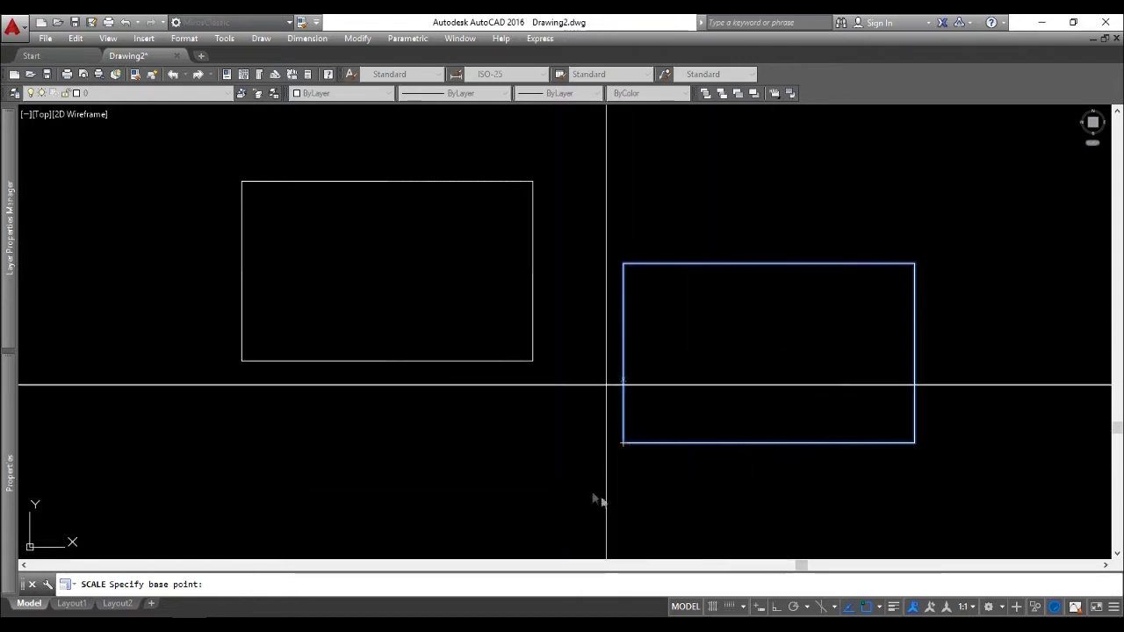
left_click(622, 443)
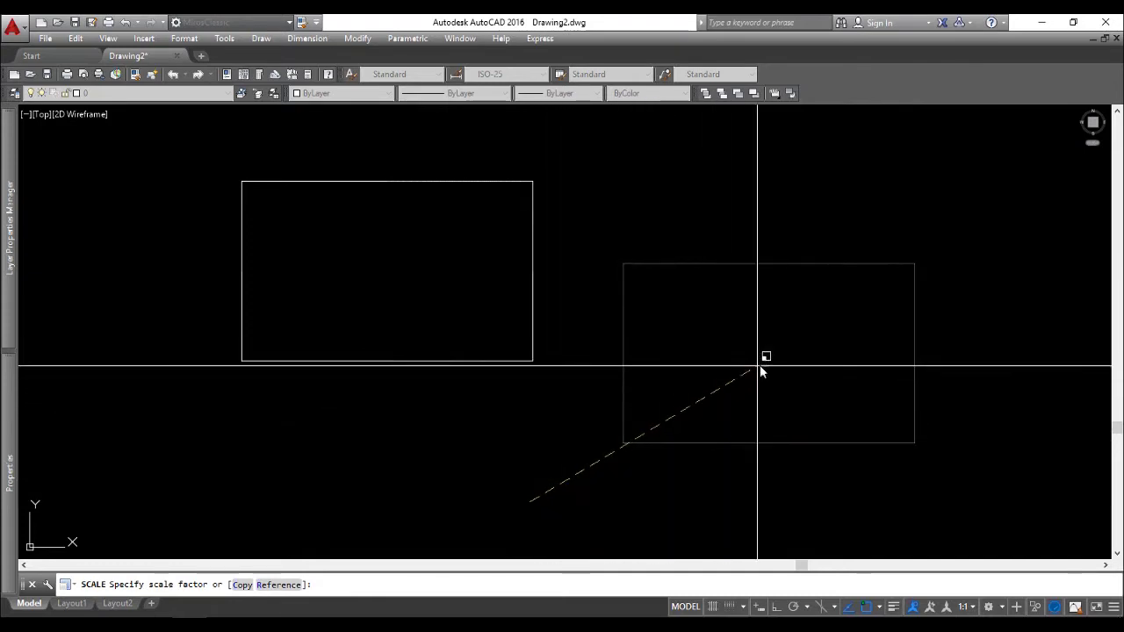
scroll(715, 386, "down", 5)
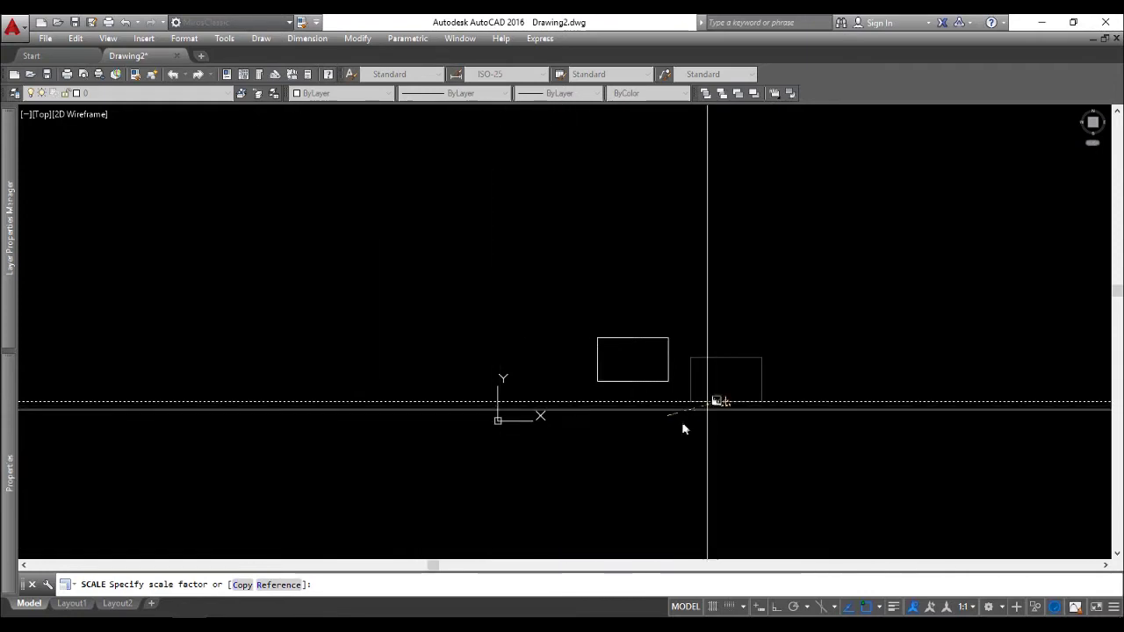
scroll(614, 457, "down", 2)
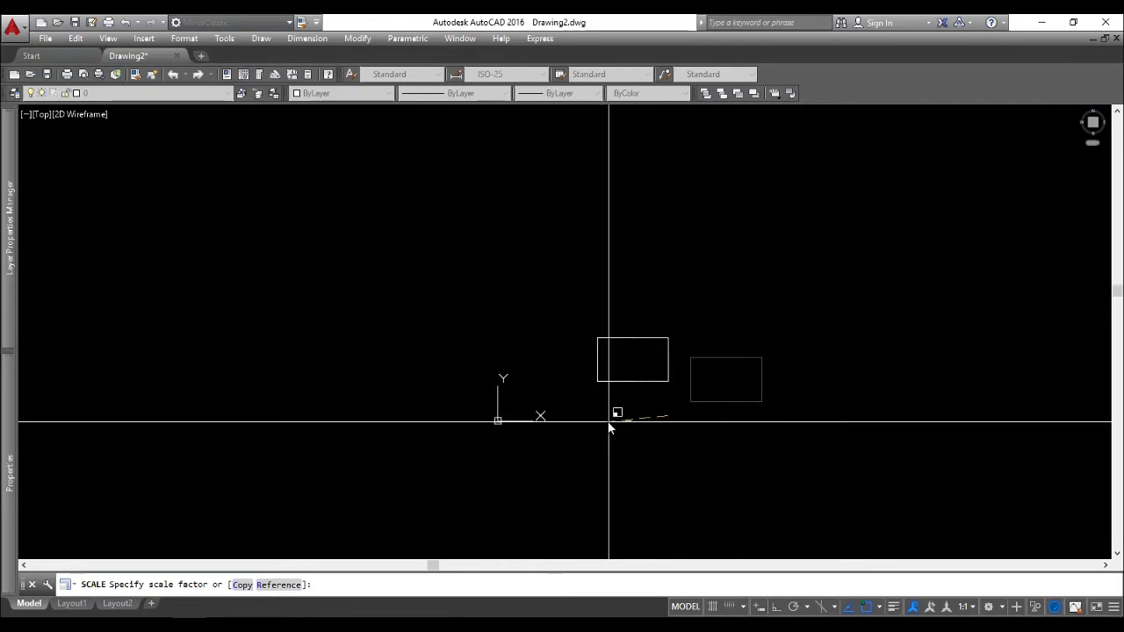
key("Escape")
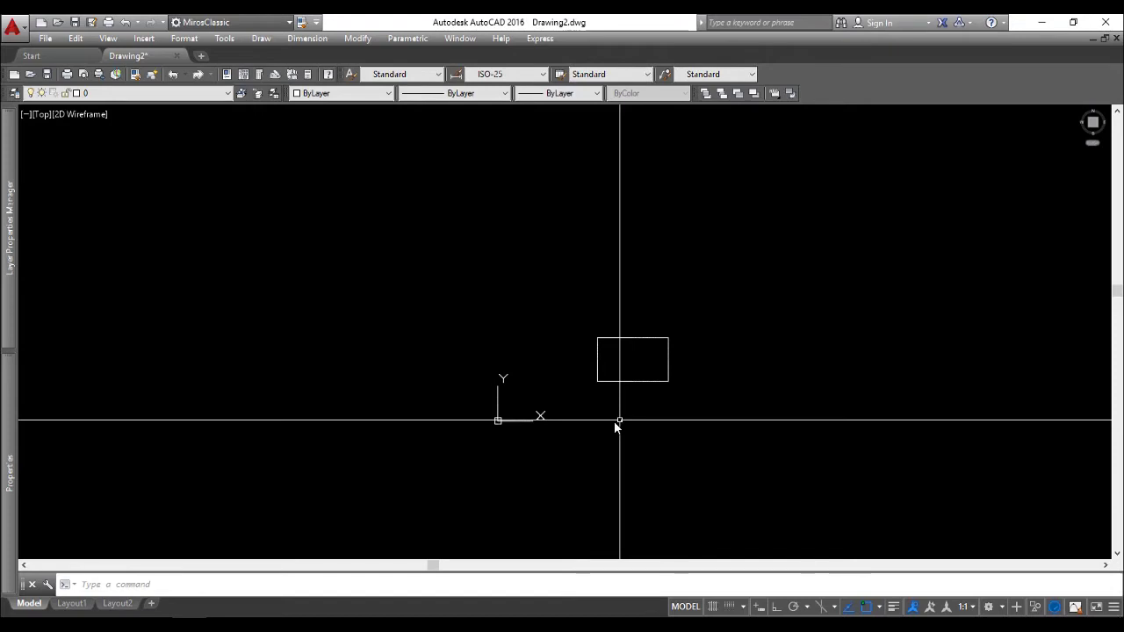
type("z")
Zoom to the drawing extents and bring the oversized rectangle's corner into view.
key("Return")
type("a")
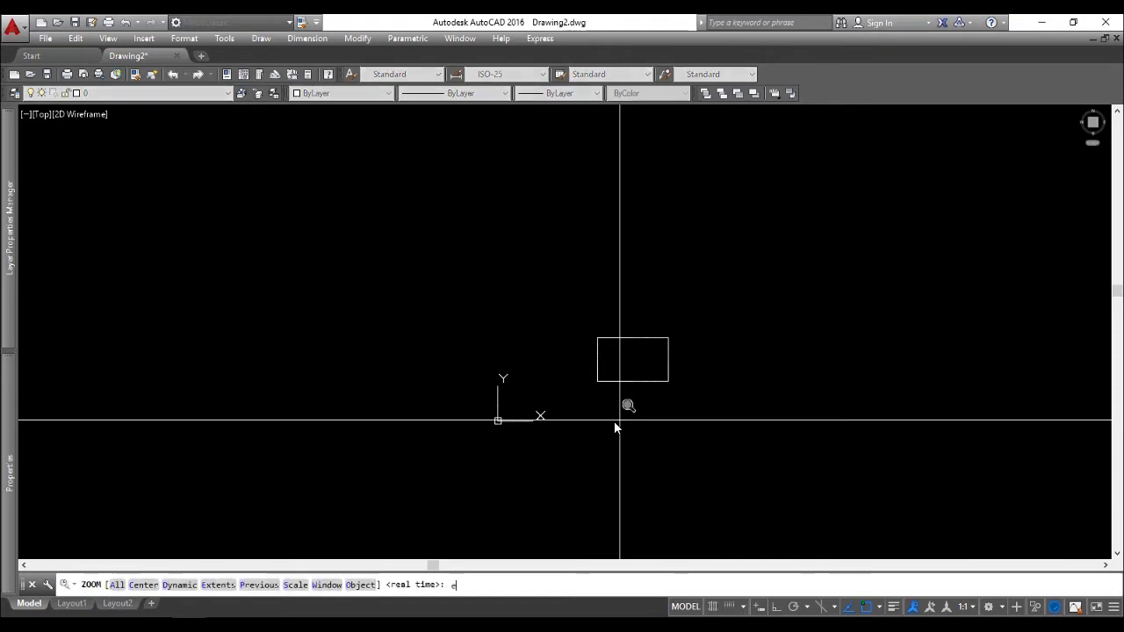
key("Return")
scroll(430, 386, "down", 4)
scroll(397, 414, "up", 4)
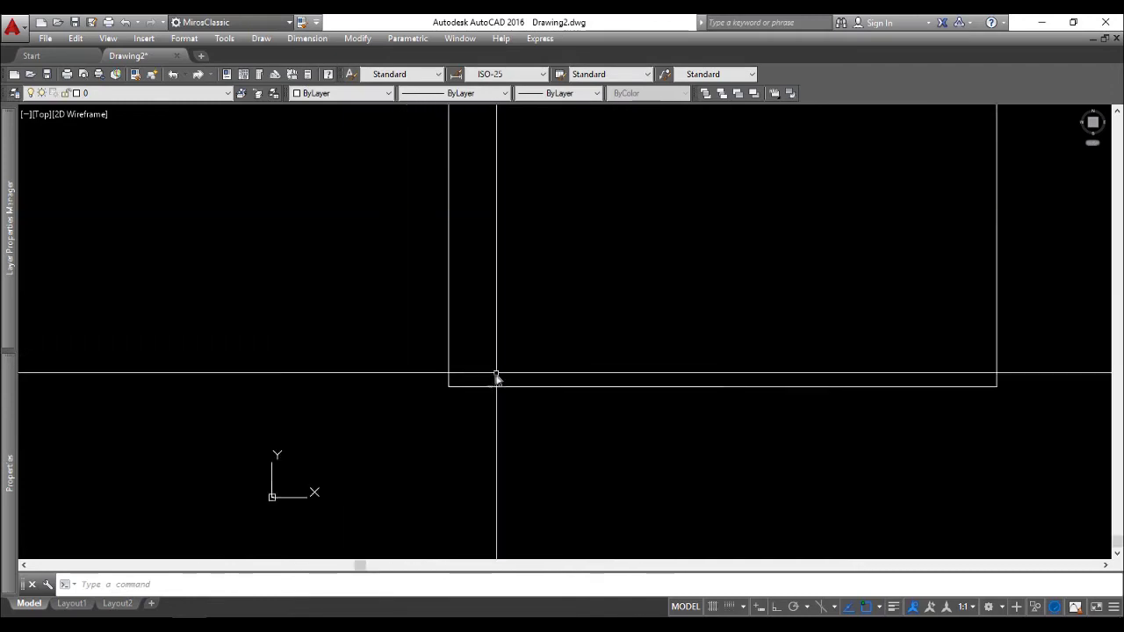
scroll(492, 373, "down", 2)
scroll(356, 453, "down", 3)
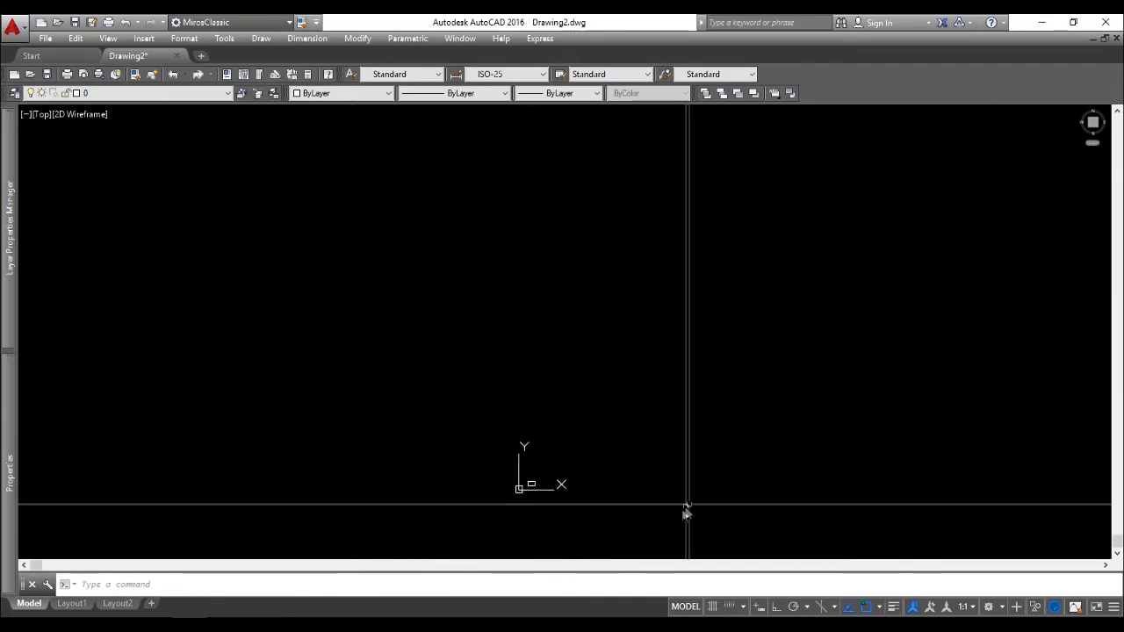
middle_click_drag(495, 430, 803, 250)
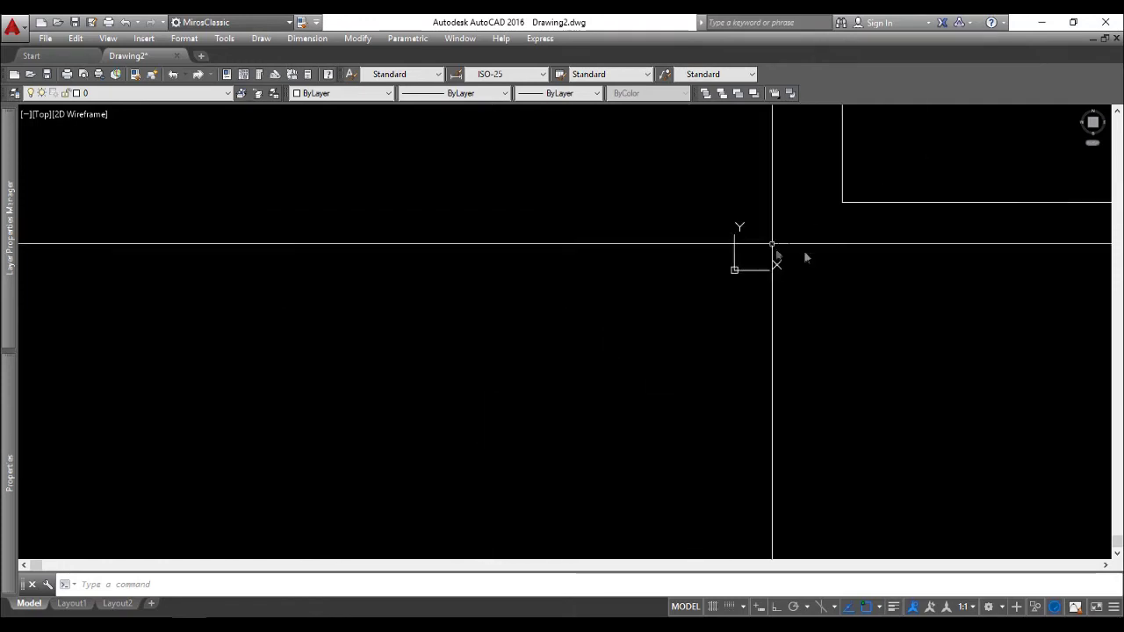
Delete the oversized rectangle and fit the remaining drawing in the view.
left_click(882, 206)
left_click(887, 189)
key("Delete")
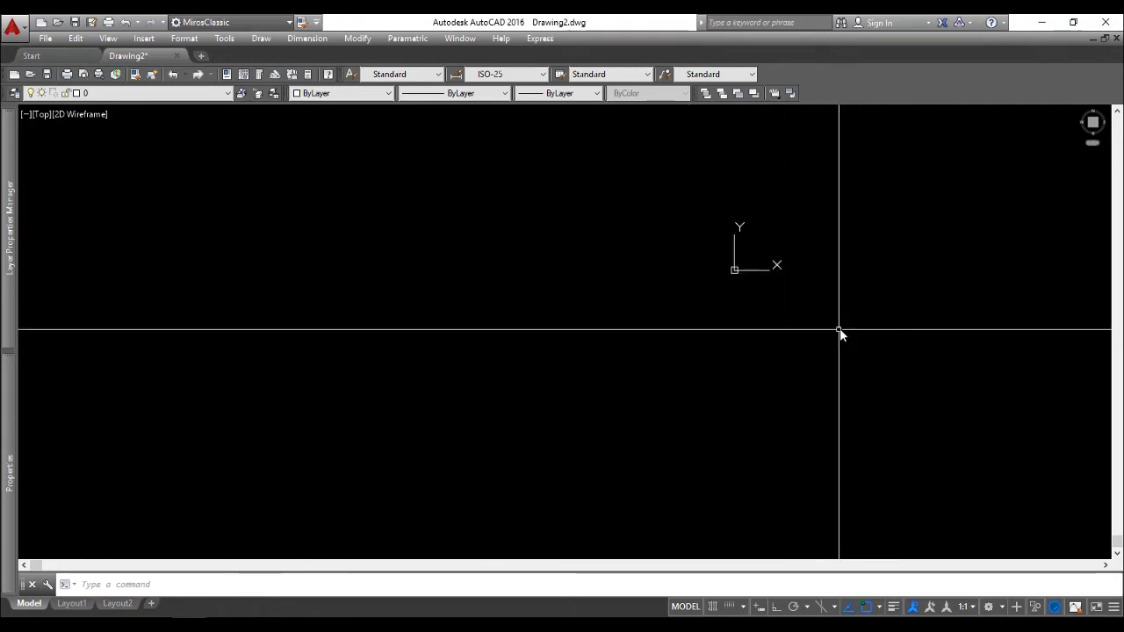
middle_click(839, 331)
scroll(428, 328, "down", 5)
Copy the rectangle from its lower-left corner to a spot on its right.
type("co")
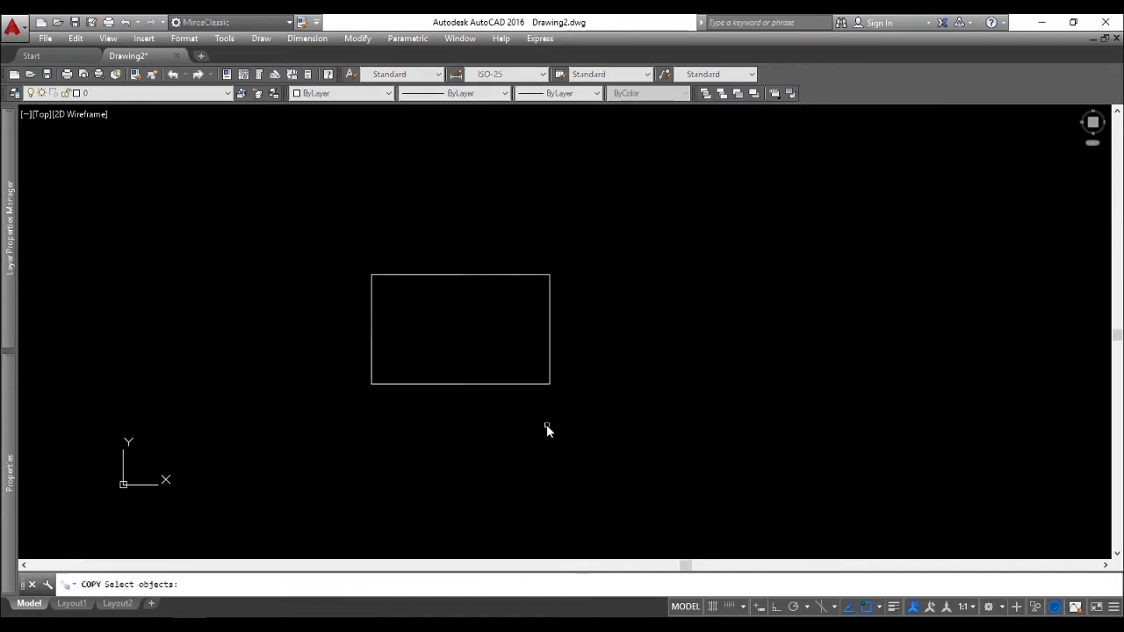
left_click(536, 404)
left_click(360, 369)
key("Return")
left_click(372, 383)
left_click(618, 383)
right_click(670, 406)
left_click(653, 268)
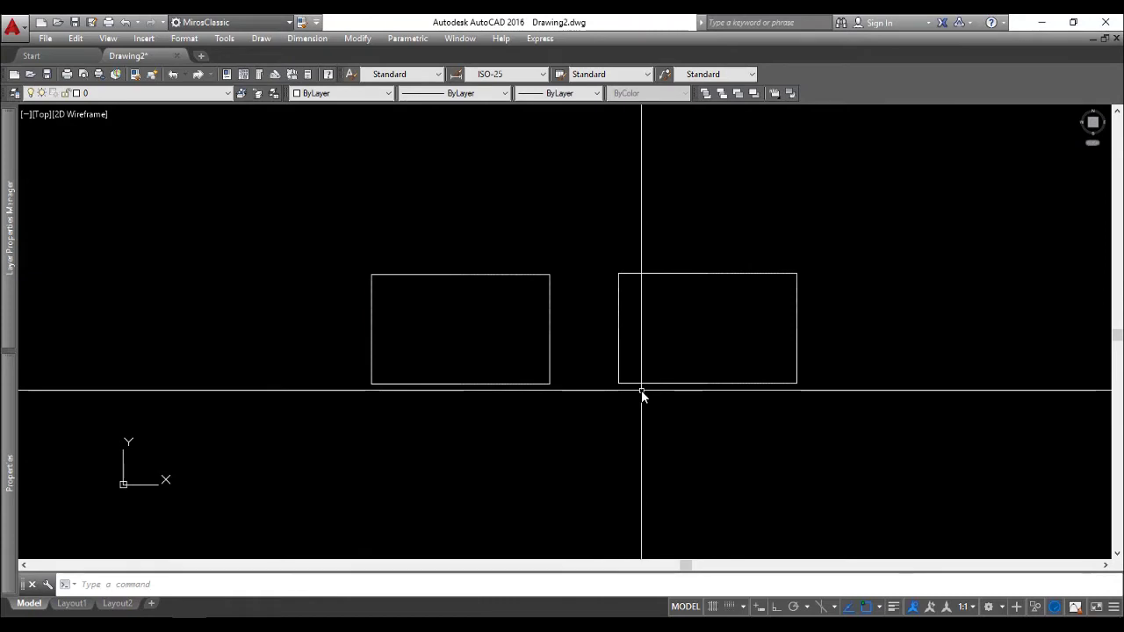
Scale the new copy by a factor of 2.
type("c")
key("Return")
left_click(654, 370)
left_click(584, 446)
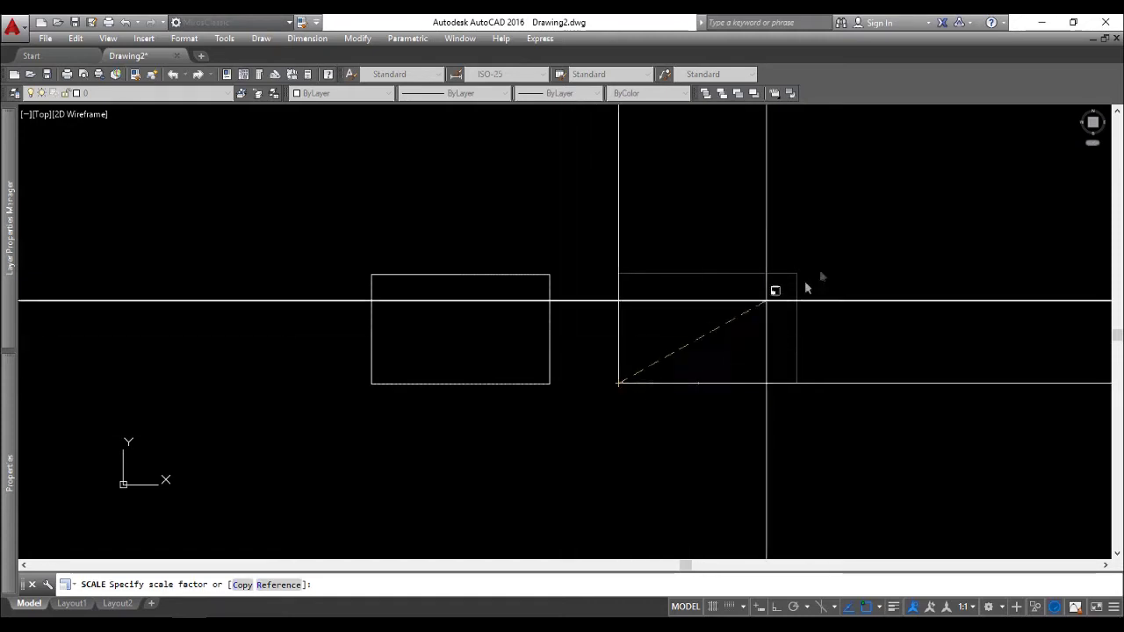
scroll(681, 364, "down", 4)
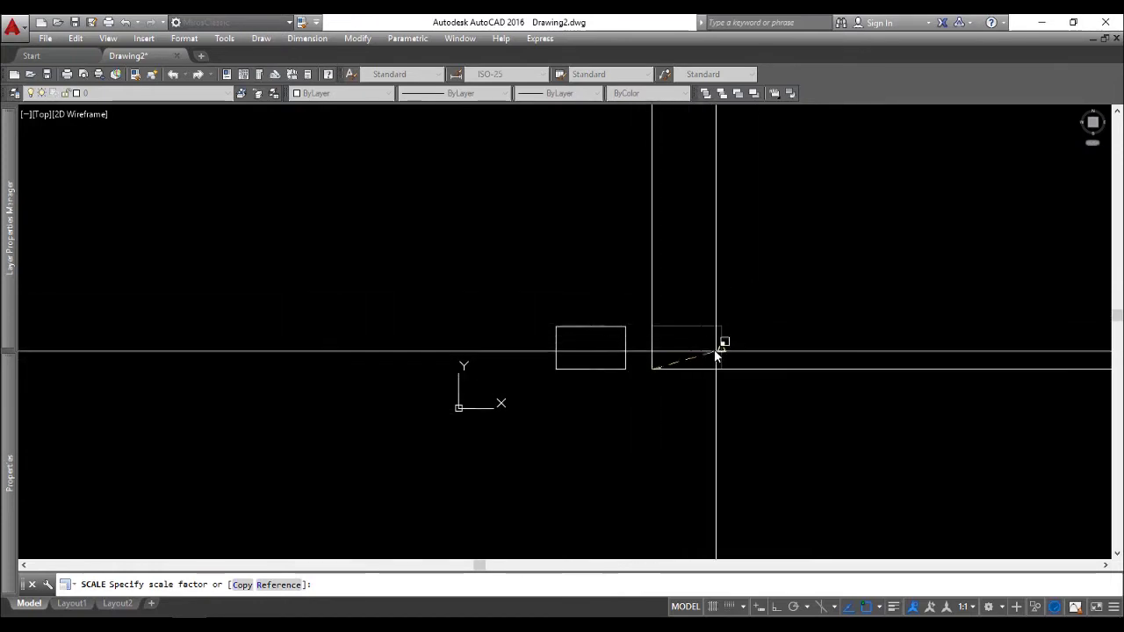
scroll(727, 325, "up", 2)
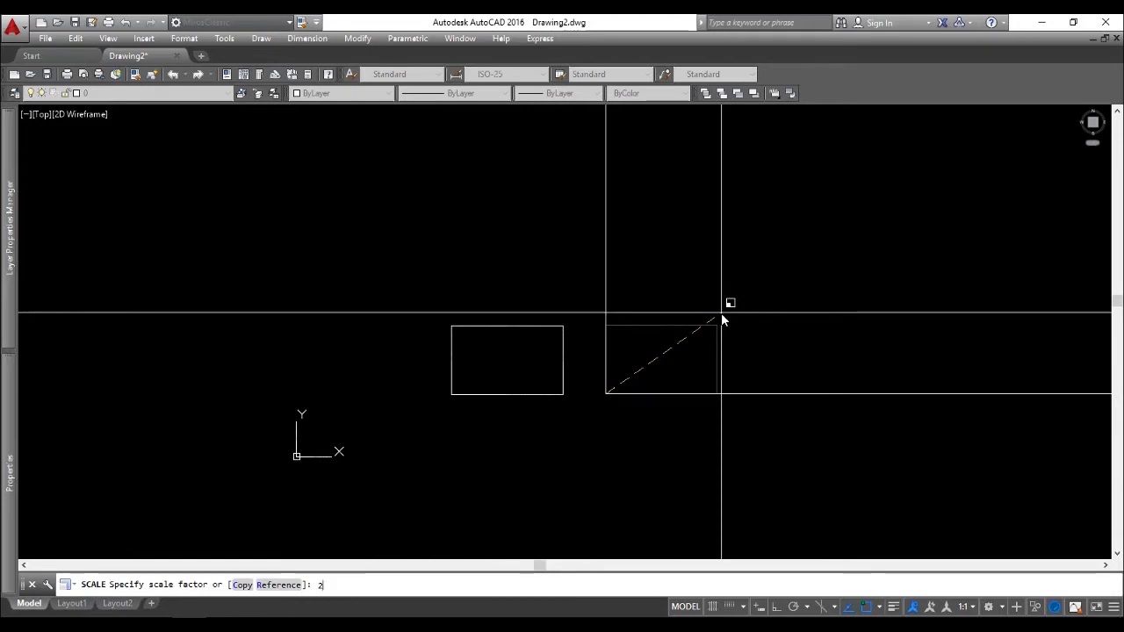
key("Return")
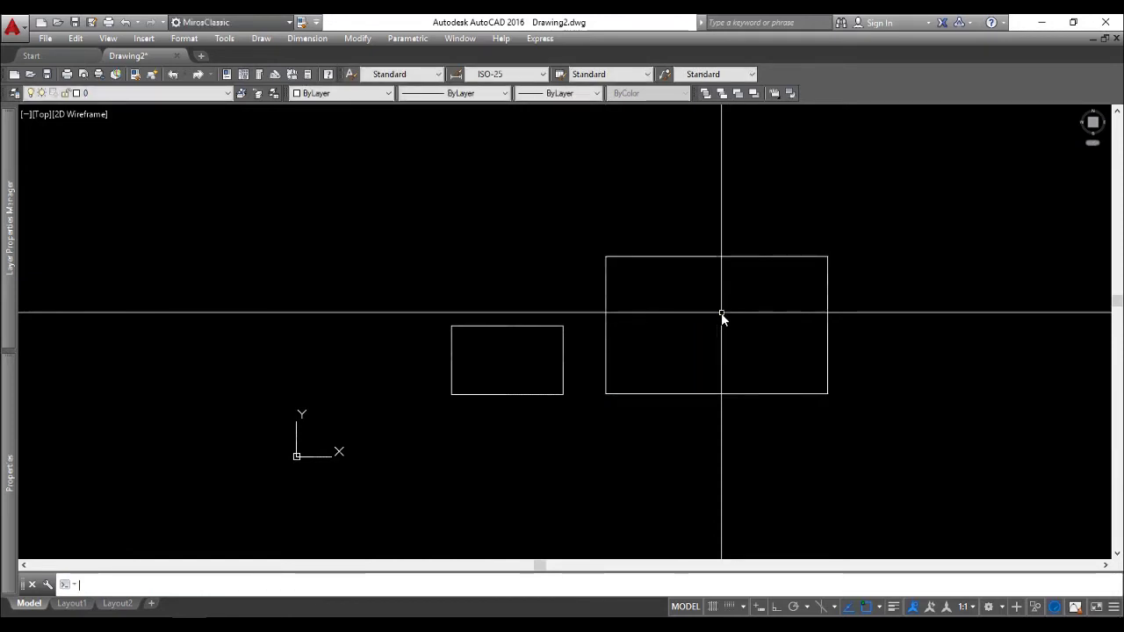
Shrink the large right rectangle by 0.5 about its lower-left corner so both rectangles match.
left_click(638, 348)
left_click(588, 434)
key("Return")
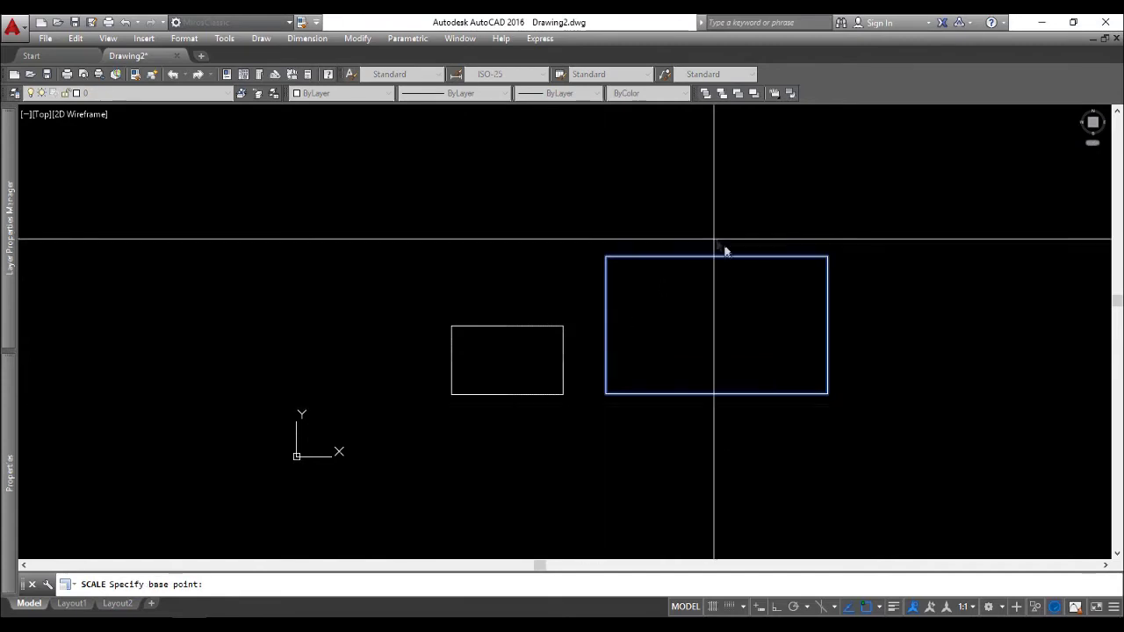
left_click(606, 394)
type("0.5")
key("Return")
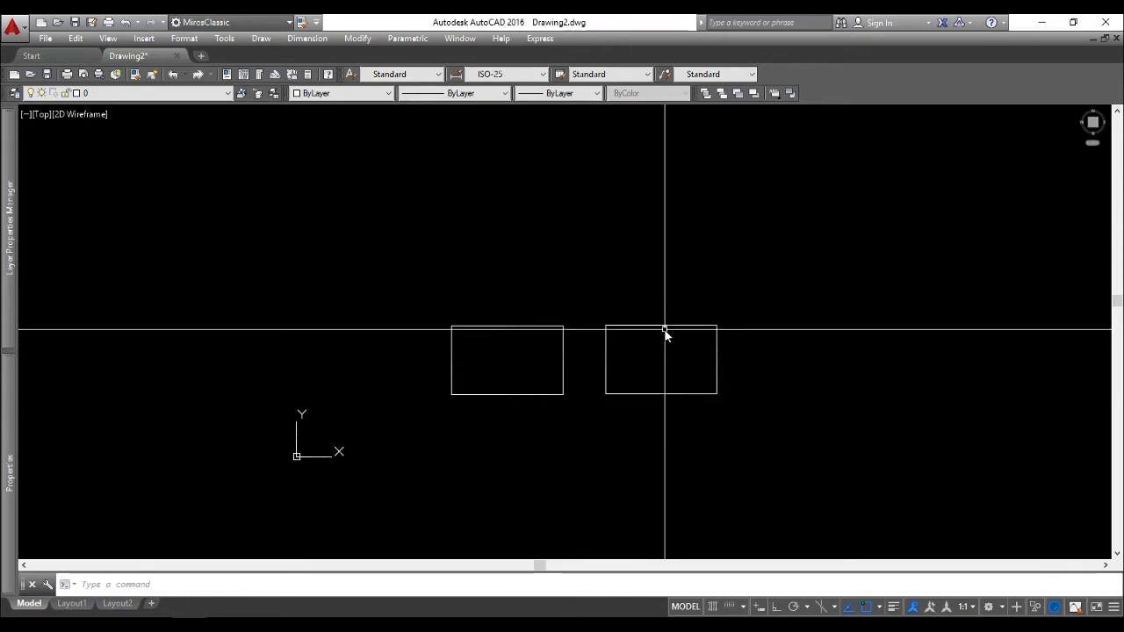
scroll(617, 406, "up", 2)
scroll(623, 404, "up", 2)
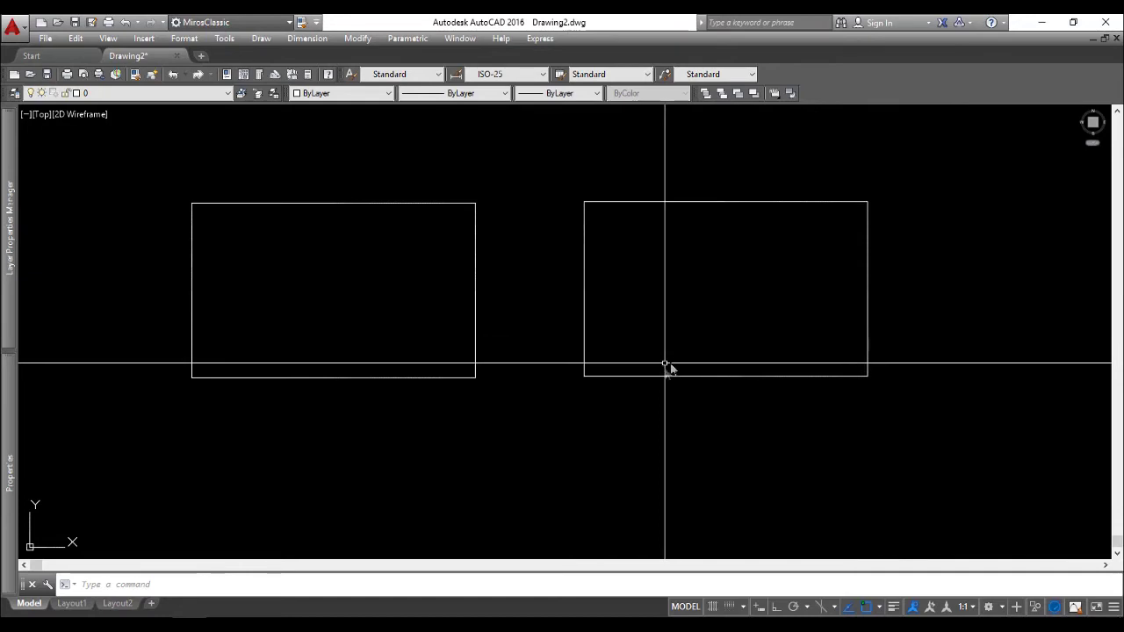
type("sc")
key("Return")
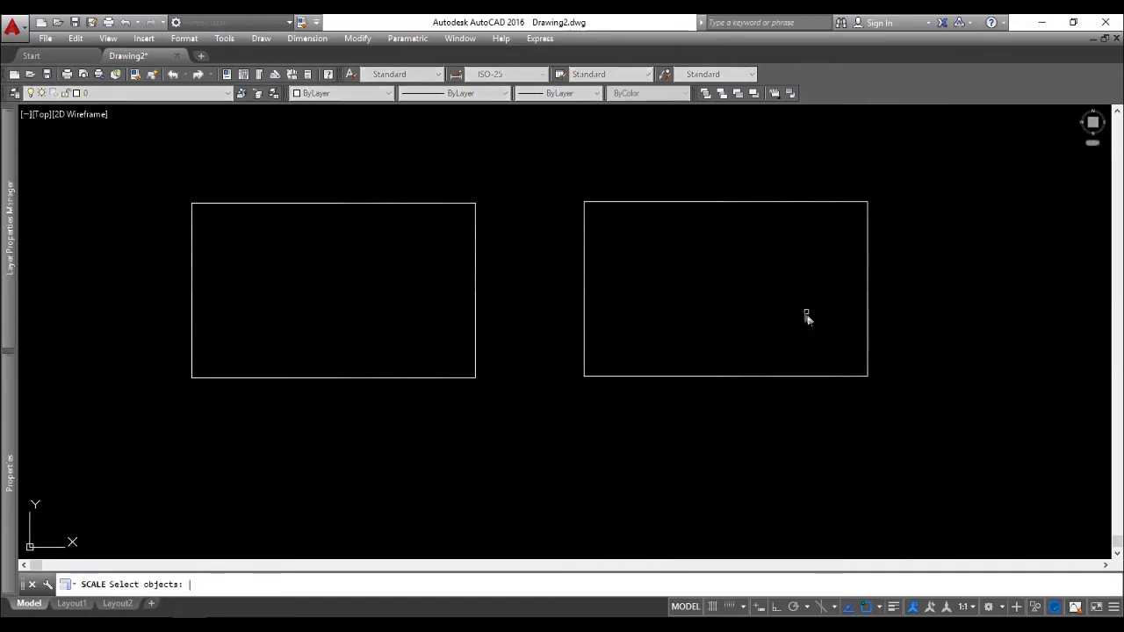
Enlarge the right rectangle by a factor of 1.5 from its lower-left corner.
left_click_drag(776, 344, 597, 424)
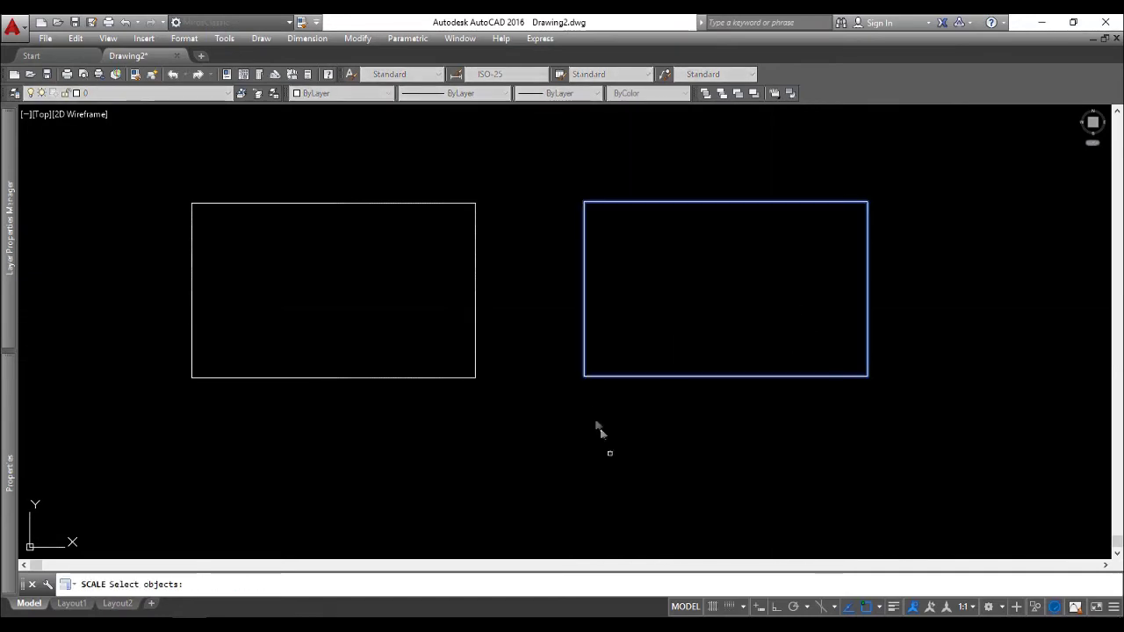
left_click(584, 376)
type("5")
key("Return")
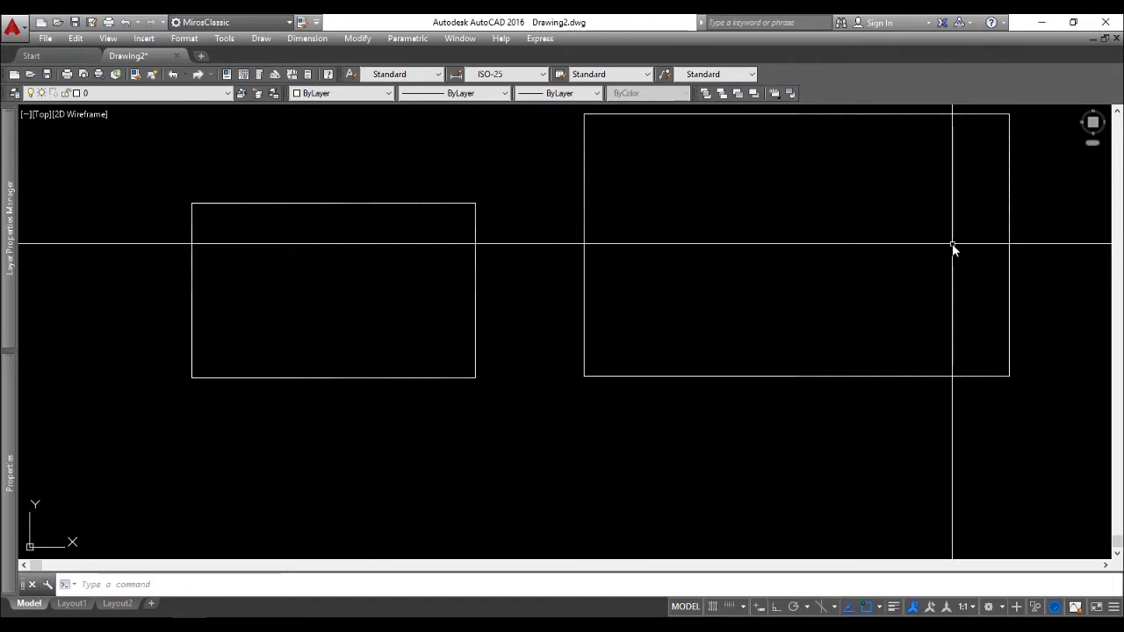
Undo the 1.5 enlargement and zoom in on the small rectangle.
key("ctrl+z")
scroll(953, 249, "down", 3)
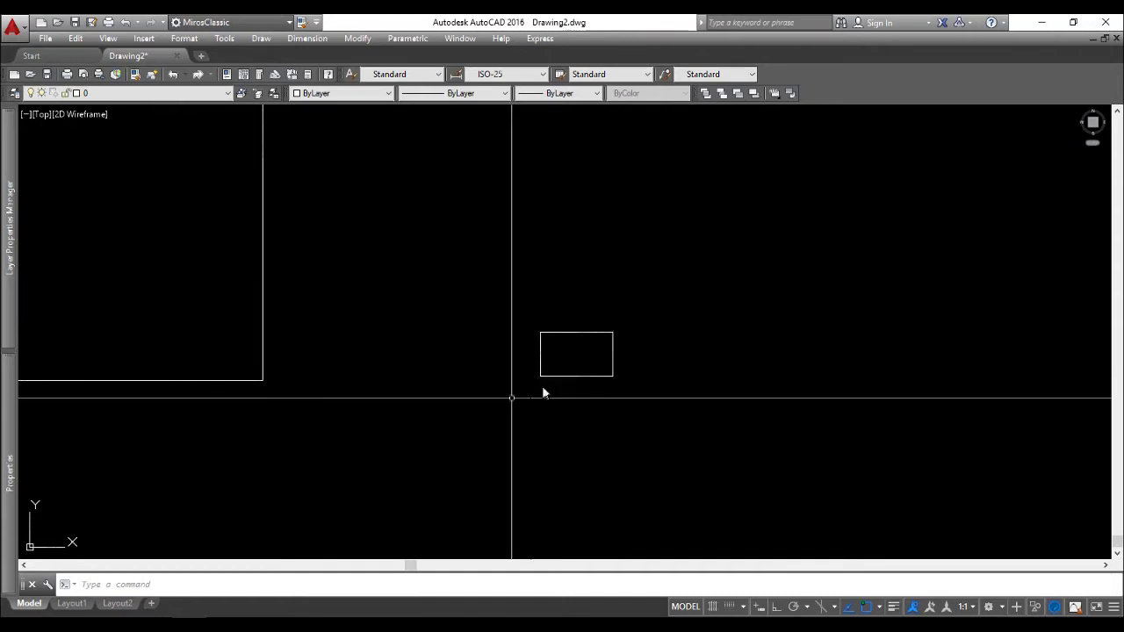
scroll(500, 449, "down", 2)
scroll(497, 444, "down", 2)
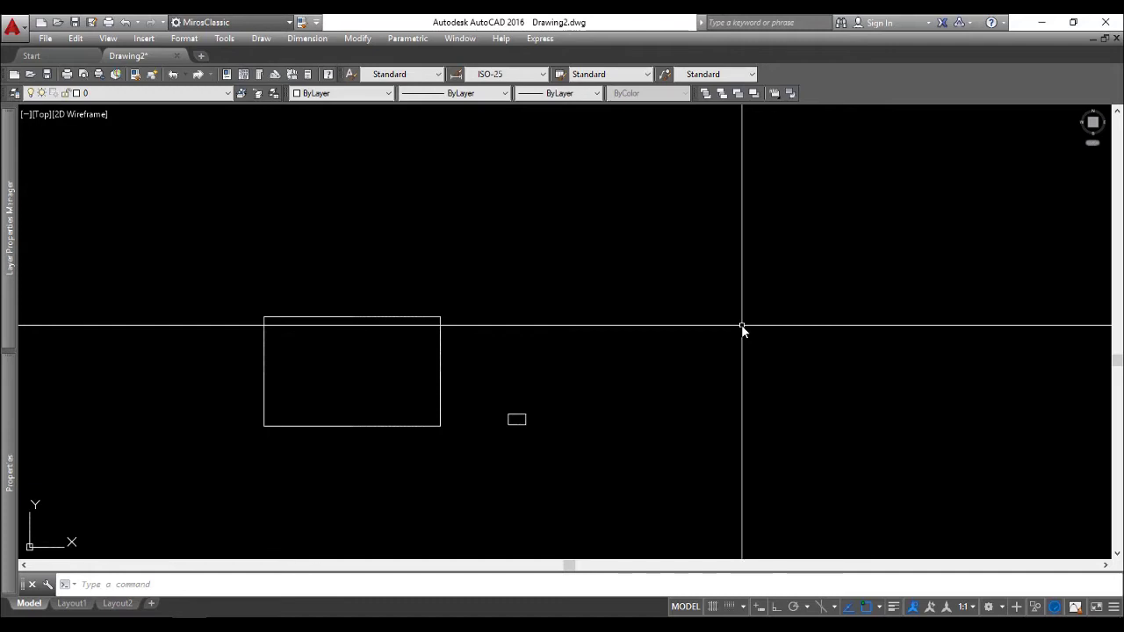
scroll(558, 199, "up", 2)
scroll(549, 336, "down", 2)
scroll(517, 373, "up", 4)
Select the small rectangle and start moving it with M.
left_click(529, 354)
type("m")
key("Return")
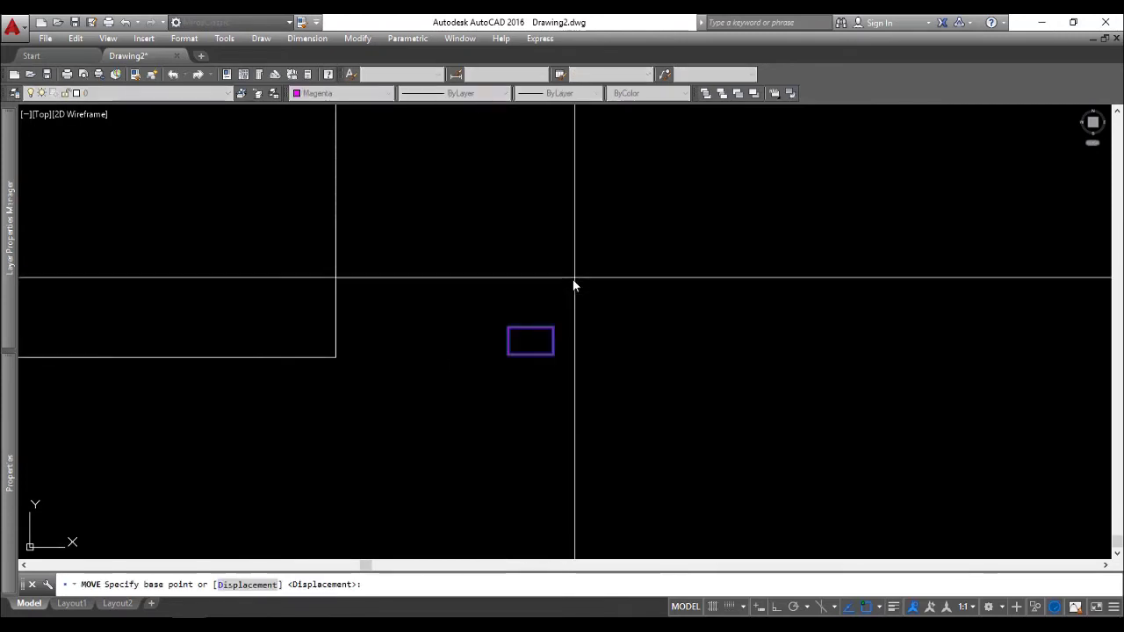
Move the small rectangle from its lower-left corner to a first destination point.
left_click(506, 355)
scroll(574, 281, "down", 2)
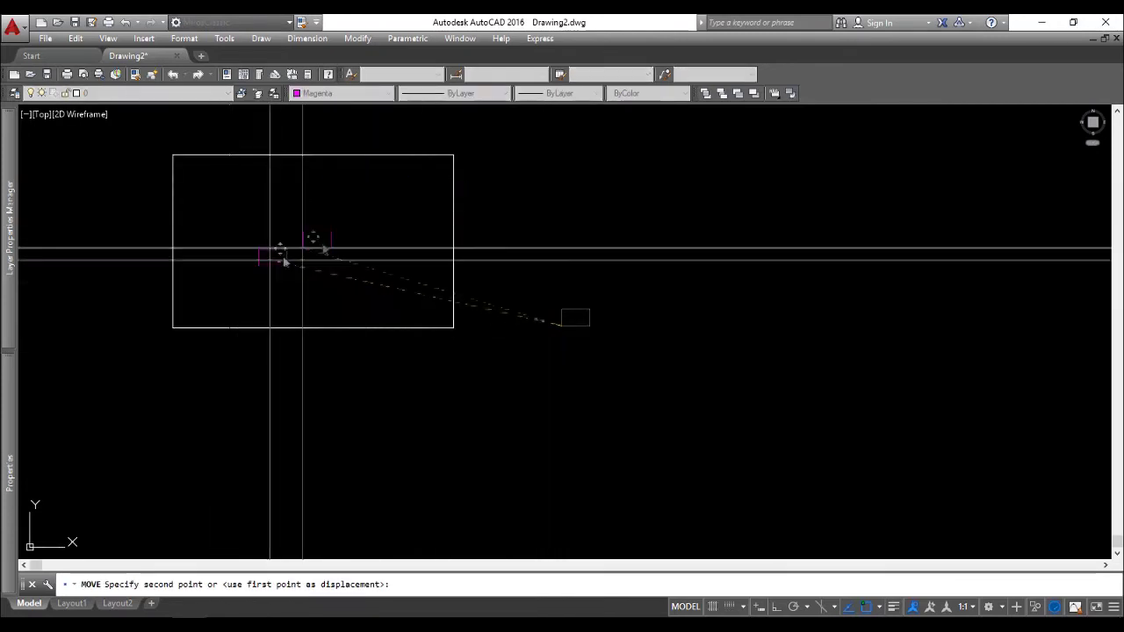
scroll(556, 322, "up", 3)
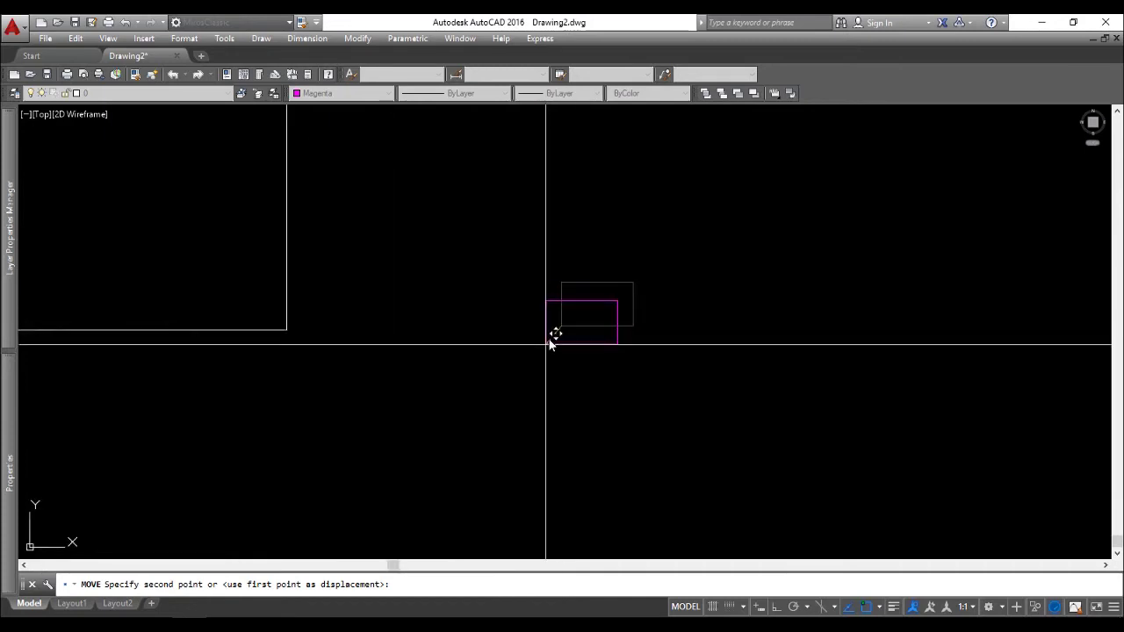
left_click(552, 343)
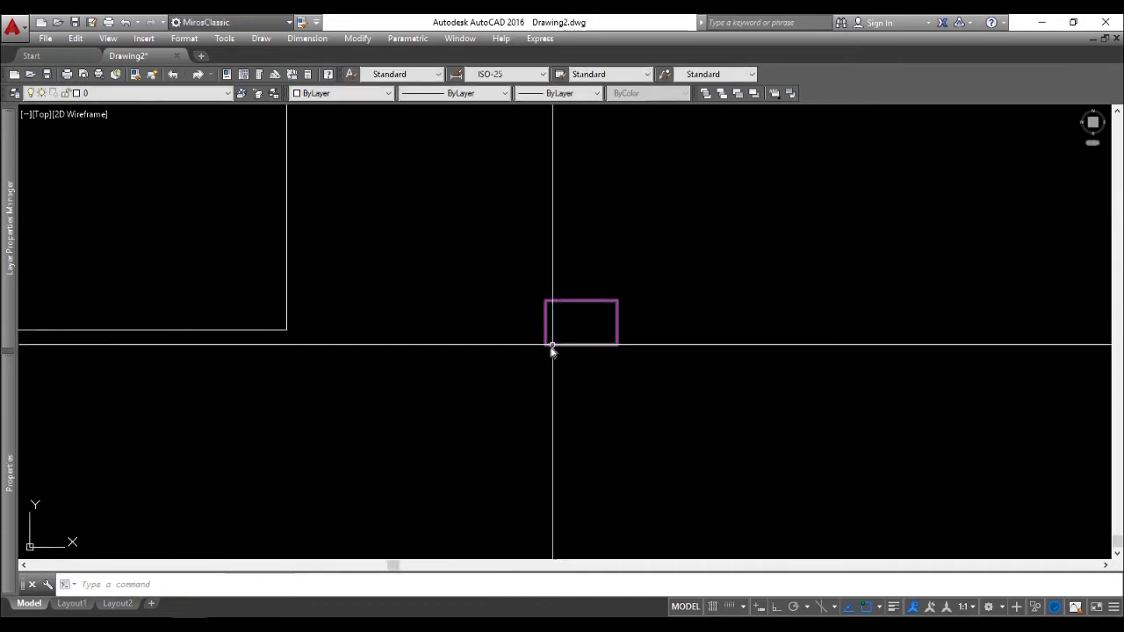
scroll(667, 394, "down", 4)
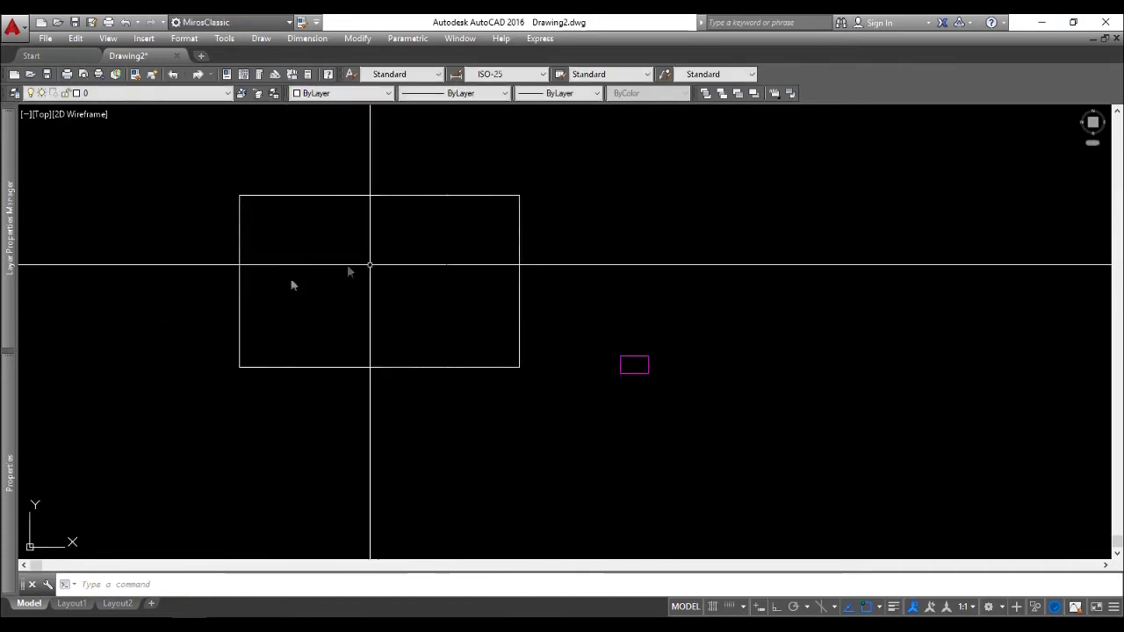
scroll(633, 387, "up", 3)
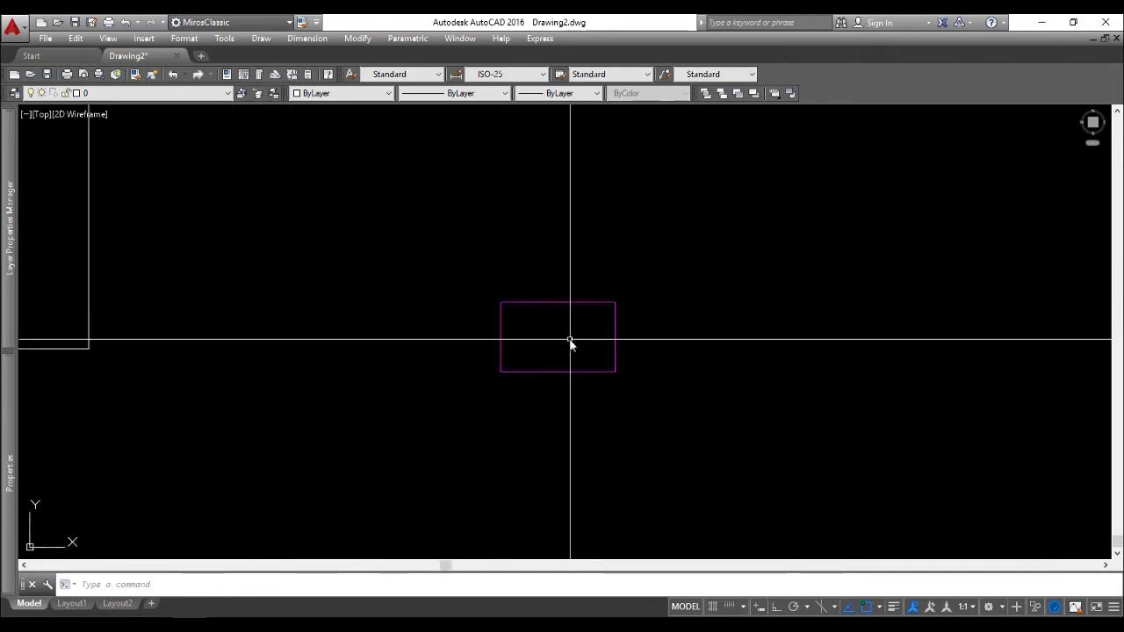
Move the magenta rectangle again so its lower-left corner lands on the large rectangle's lower-left corner.
left_click(570, 343)
type("m")
key("Return")
left_click(309, 372)
scroll(597, 361, "up", 3)
scroll(501, 359, "up", 2)
scroll(501, 359, "up", 2)
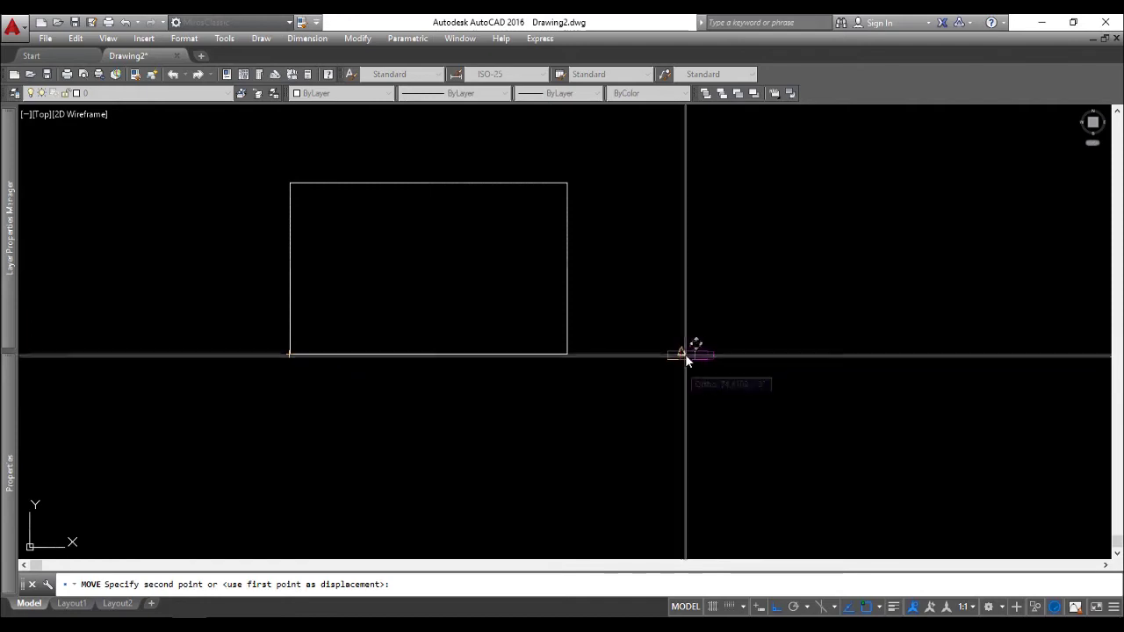
scroll(677, 359, "up", 3)
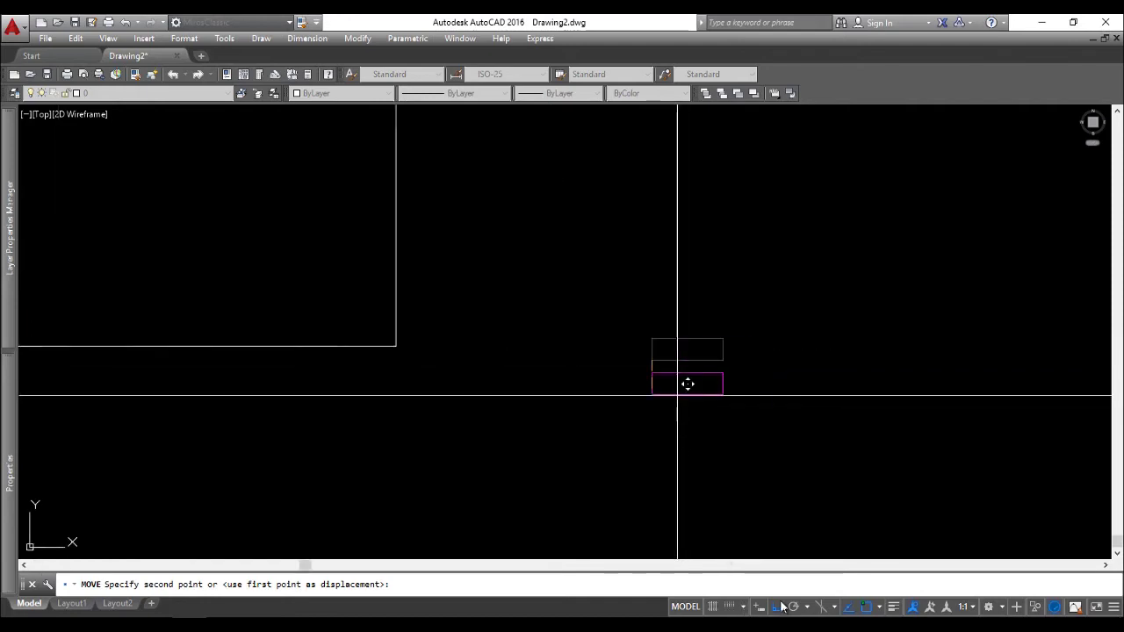
scroll(534, 377, "down", 3)
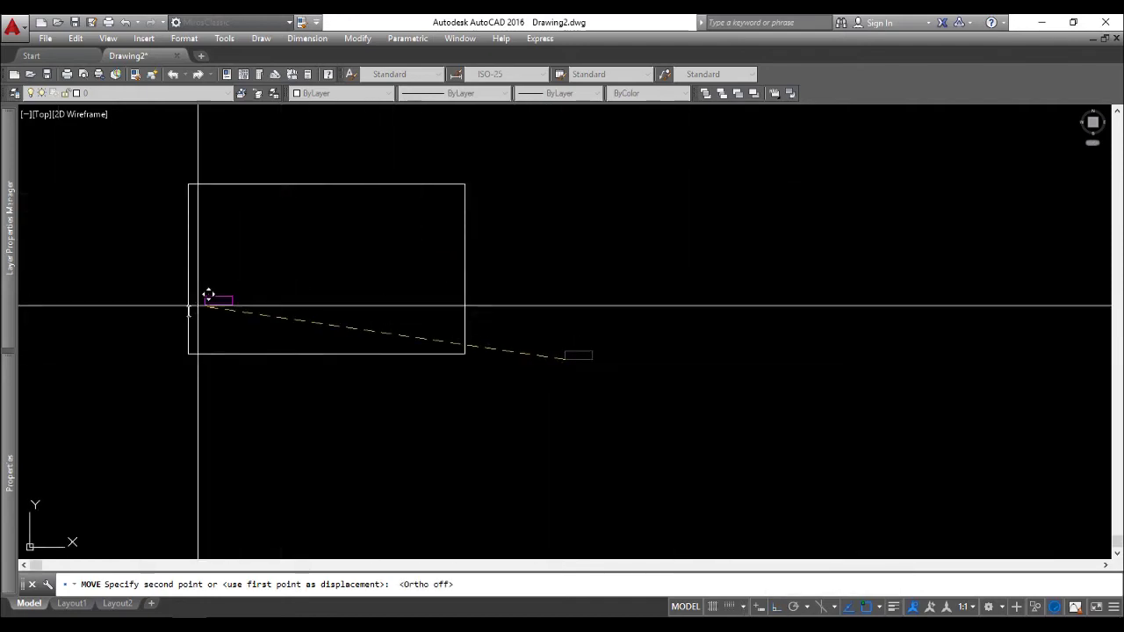
left_click(188, 351)
scroll(193, 344, "up", 4)
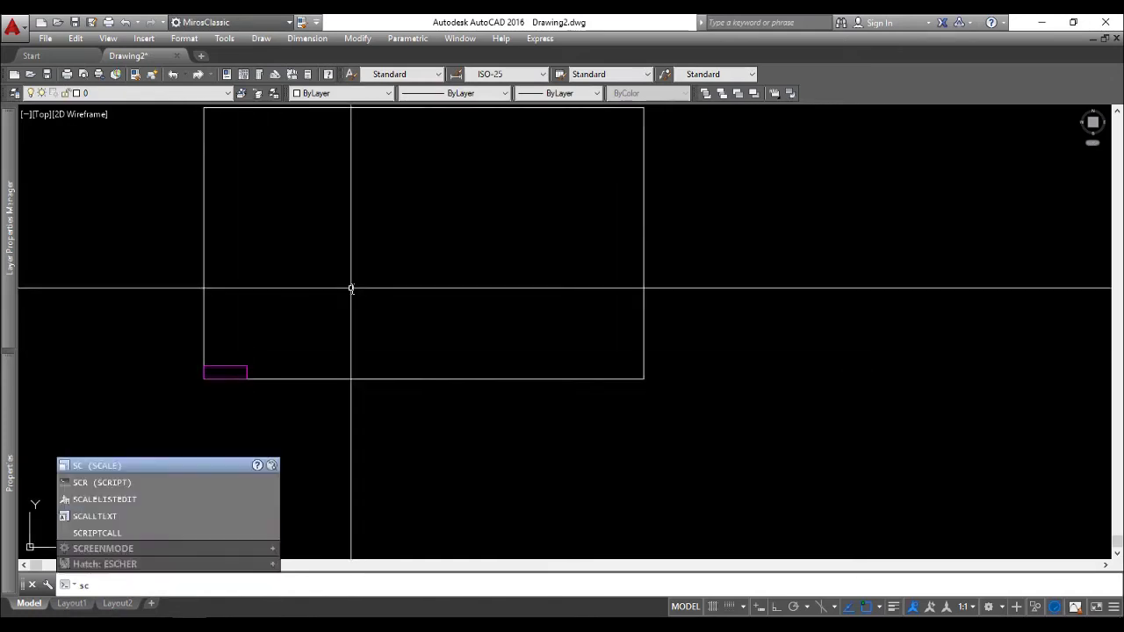
Scale the magenta rectangle by Reference to the white rectangle's width, then undo that attempt.
key("Return")
left_click(190, 350)
key("Return")
scroll(215, 377, "up", 2)
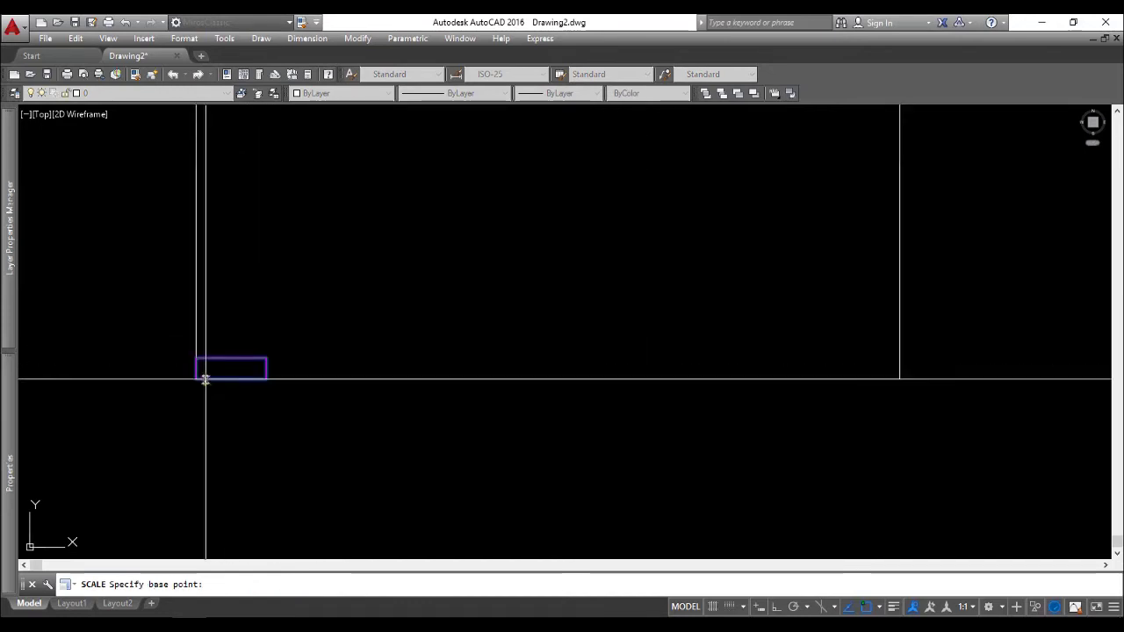
left_click(195, 380)
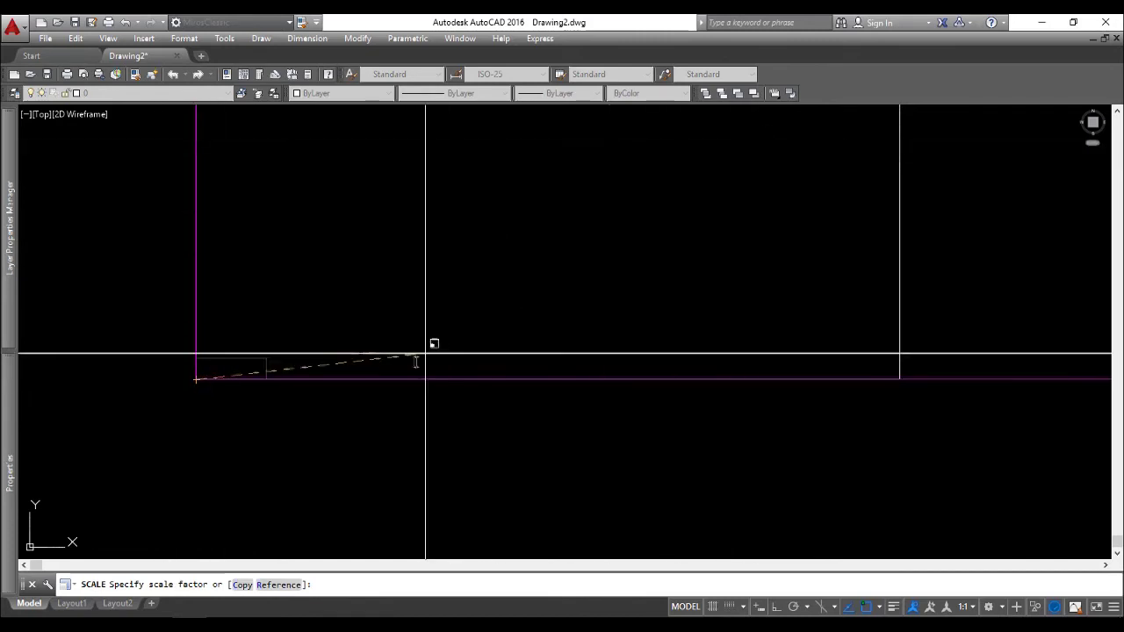
scroll(401, 376, "down", 4)
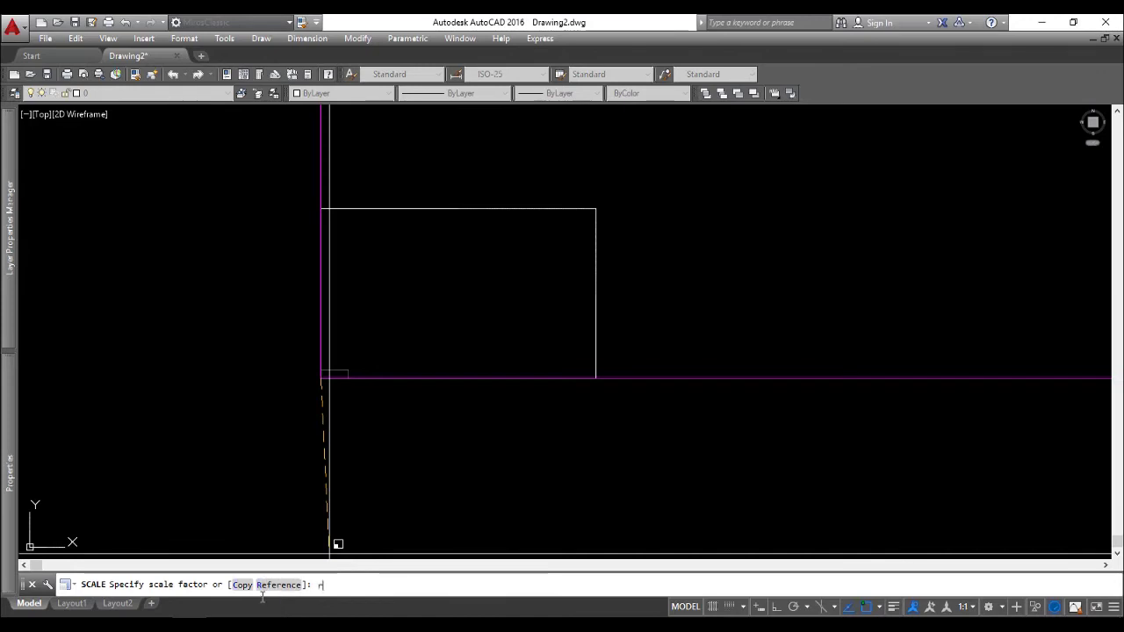
key("Return")
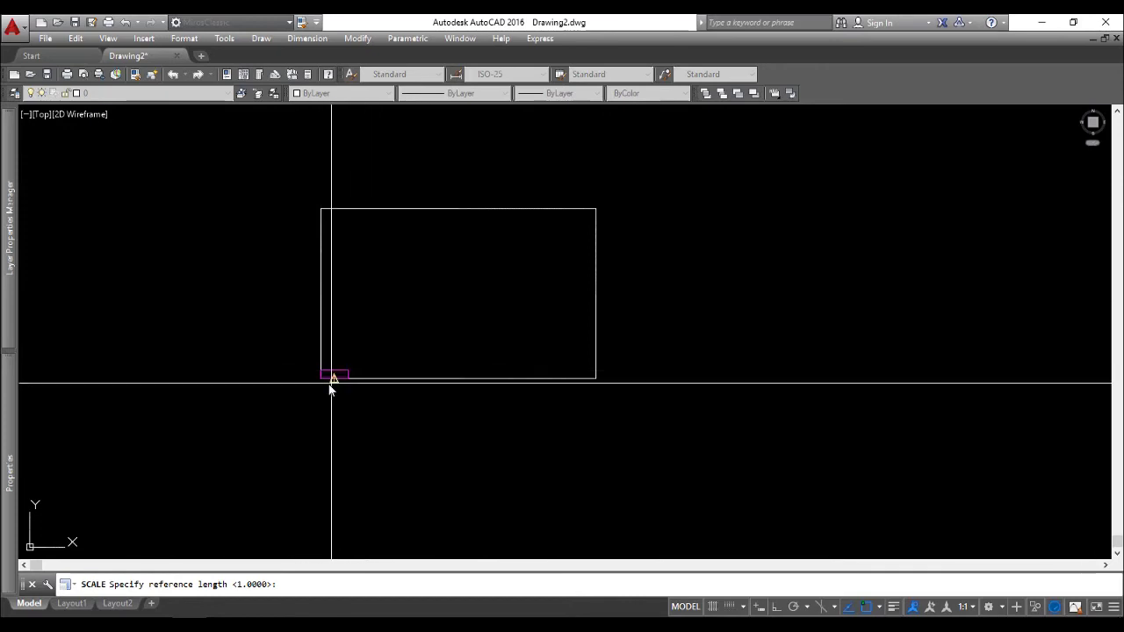
scroll(322, 395, "up", 4)
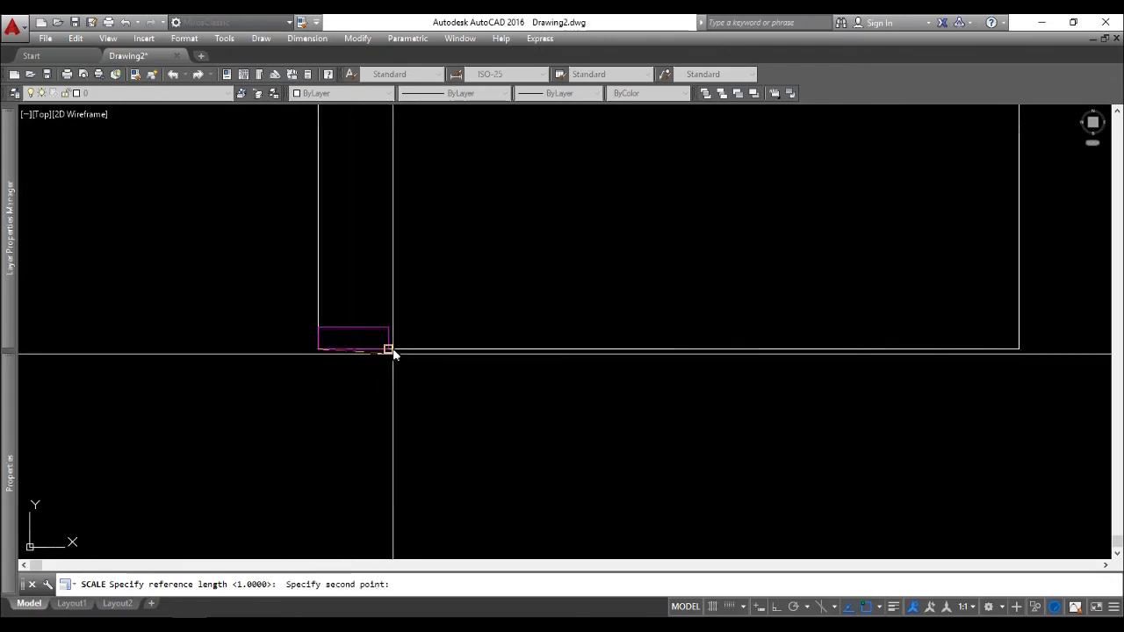
scroll(389, 349, "down", 2)
scroll(389, 348, "down", 2)
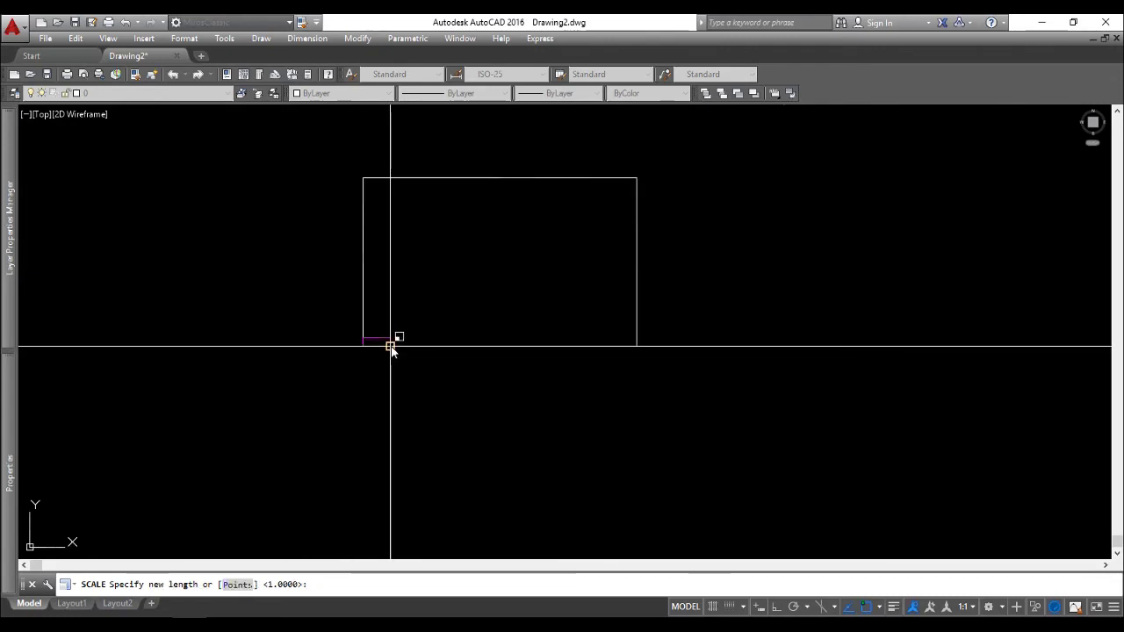
left_click(635, 345)
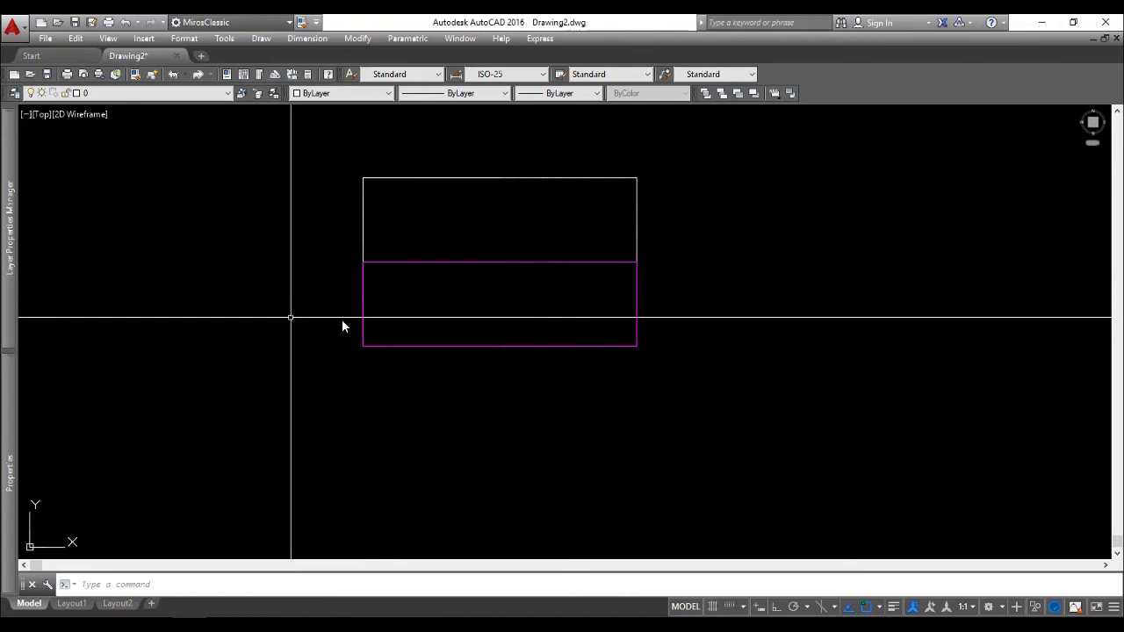
key("ctrl+z")
key("Return")
Scale the magenta rectangle by Reference, mapping its bottom edge to the white rectangle's lower-right corner.
left_click(181, 337)
left_click(275, 409)
key("Return")
left_click(209, 379)
type("r")
key("Return")
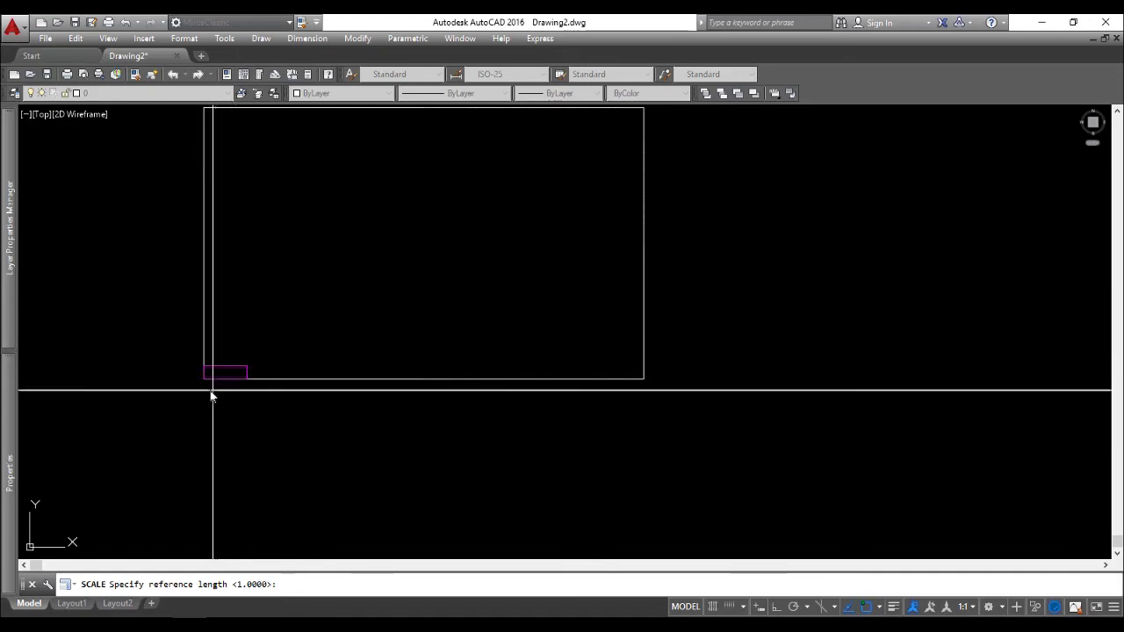
left_click(205, 387)
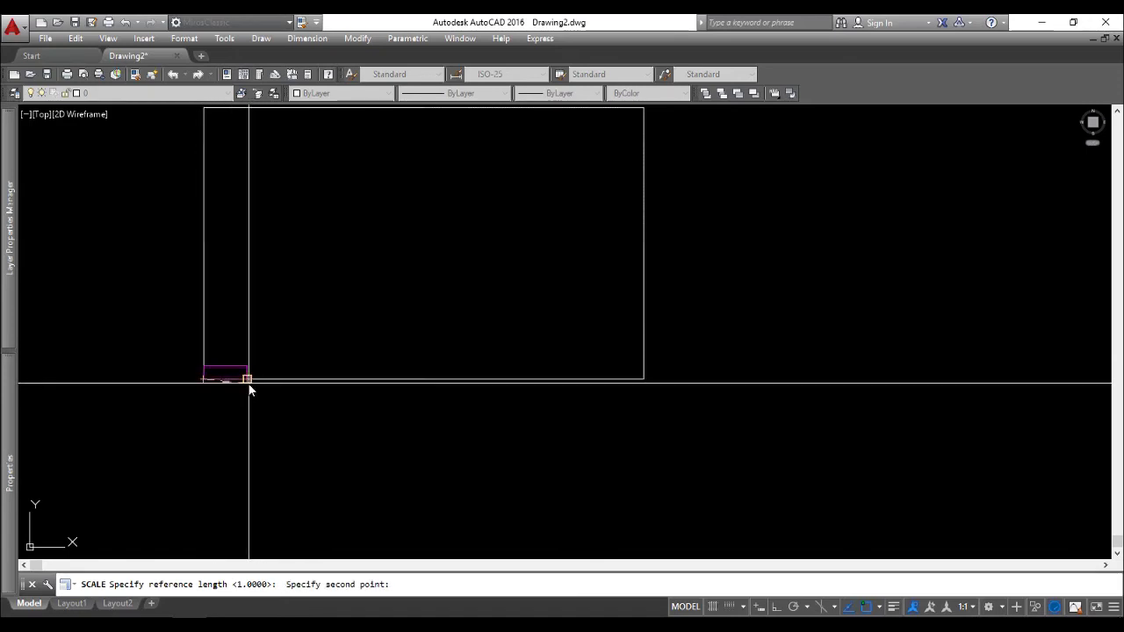
left_click(248, 379)
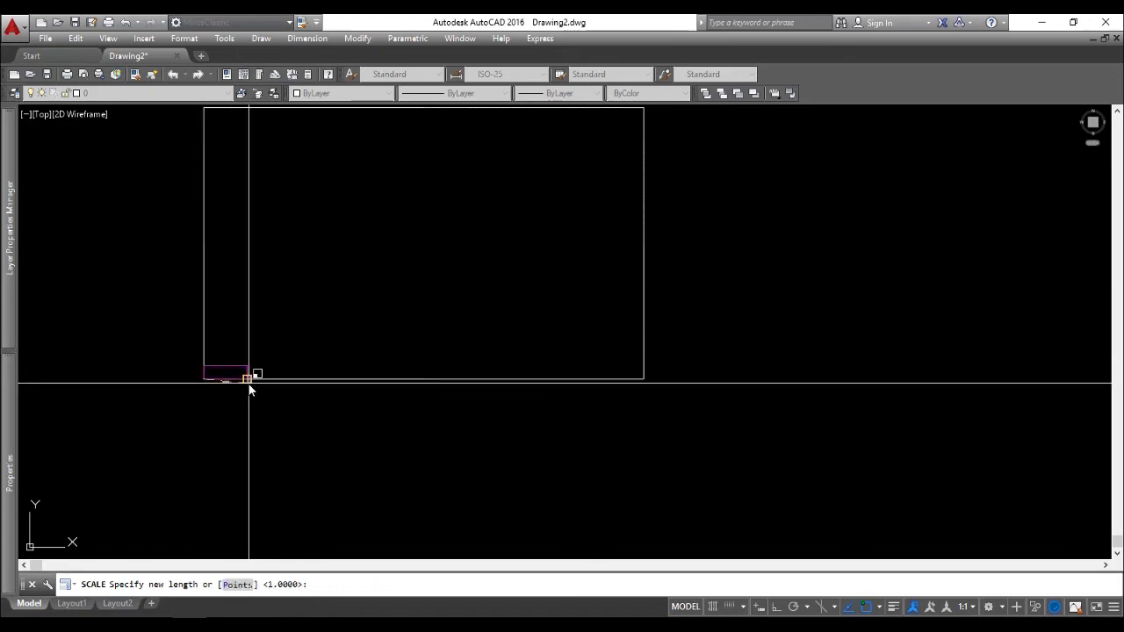
left_click(644, 378)
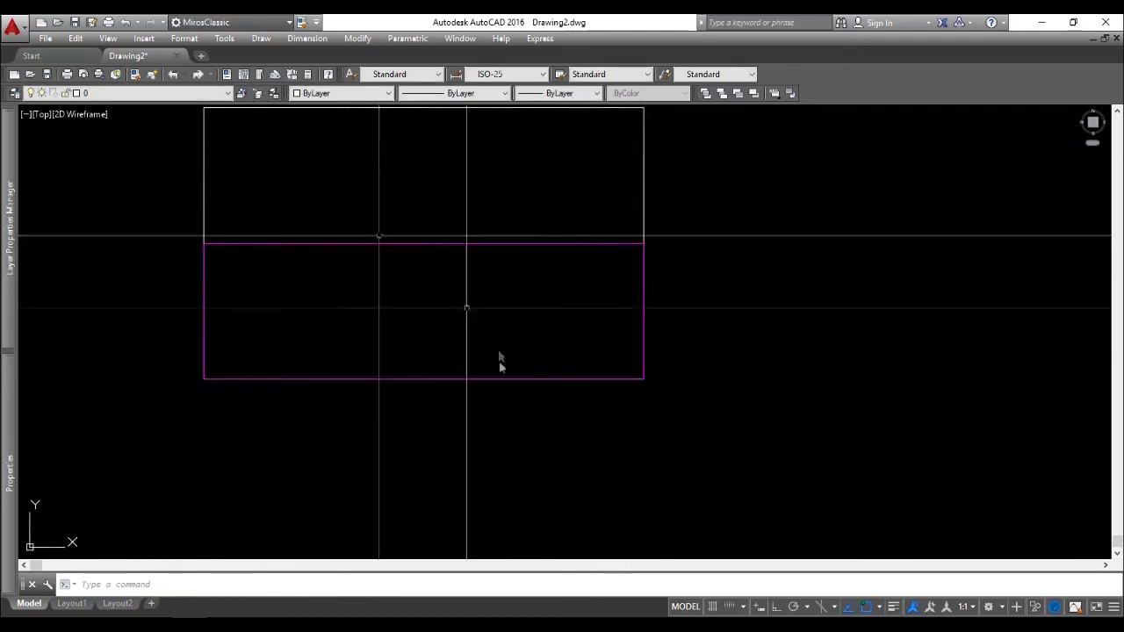
scroll(562, 388, "down", 2)
mouse_move(572, 286)
middle_mouse_down()
mouse_move(379, 381)
mouse_move(480, 352)
middle_mouse_up()
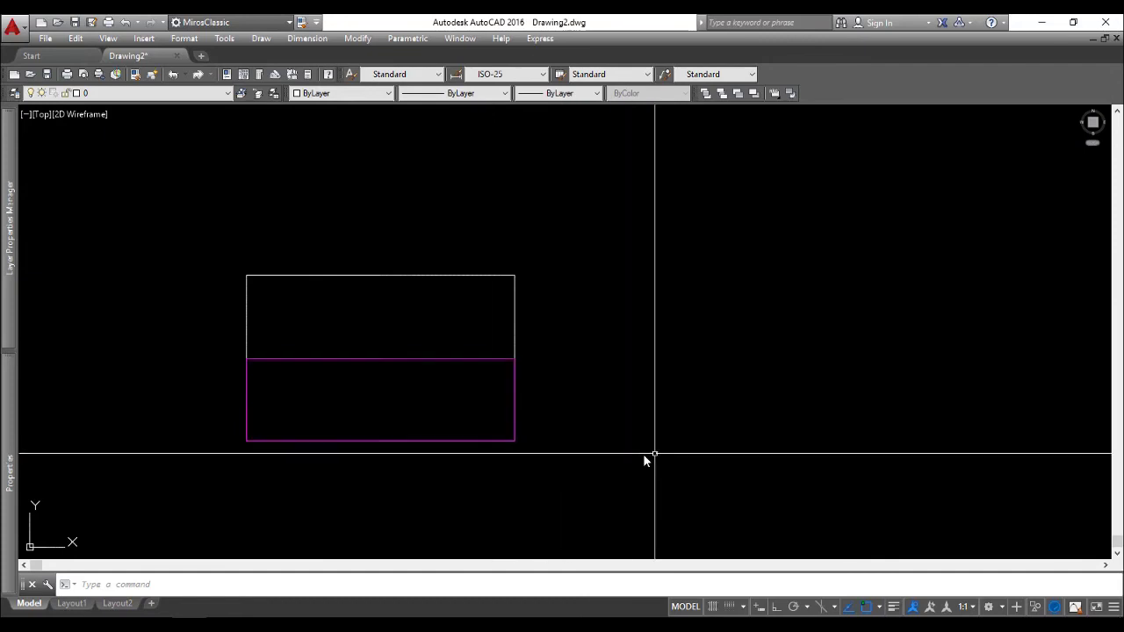
type("c")
Copy the magenta rectangle to the right of the drawing.
key("Return")
left_click(496, 440)
key("Return")
left_click(418, 390)
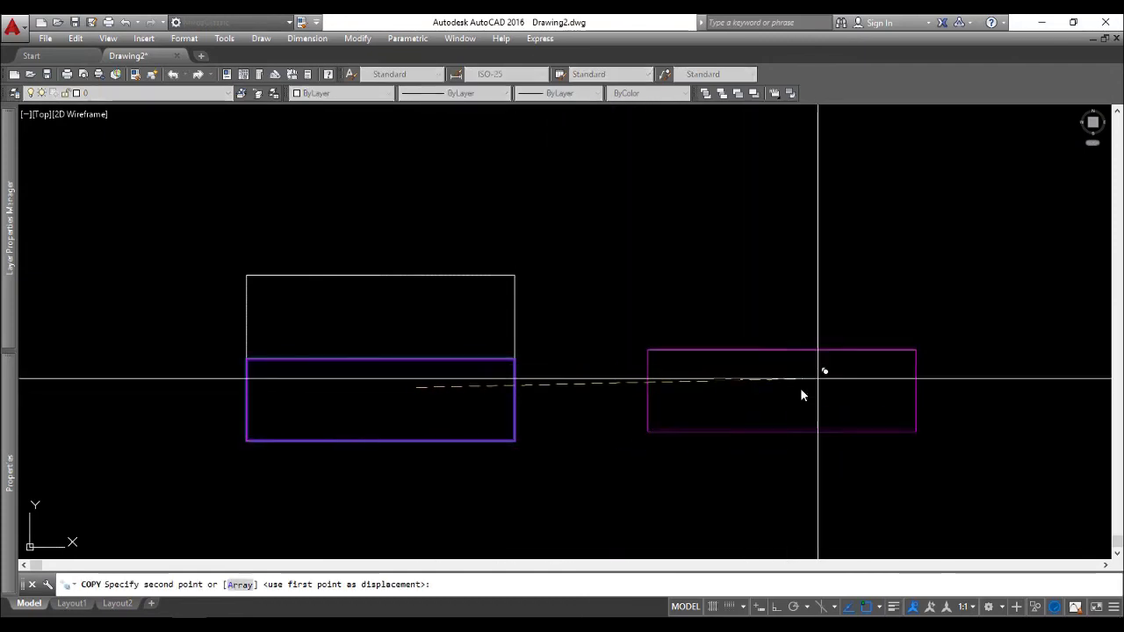
left_click(801, 392)
scroll(540, 501, "down", 2)
right_click(684, 295)
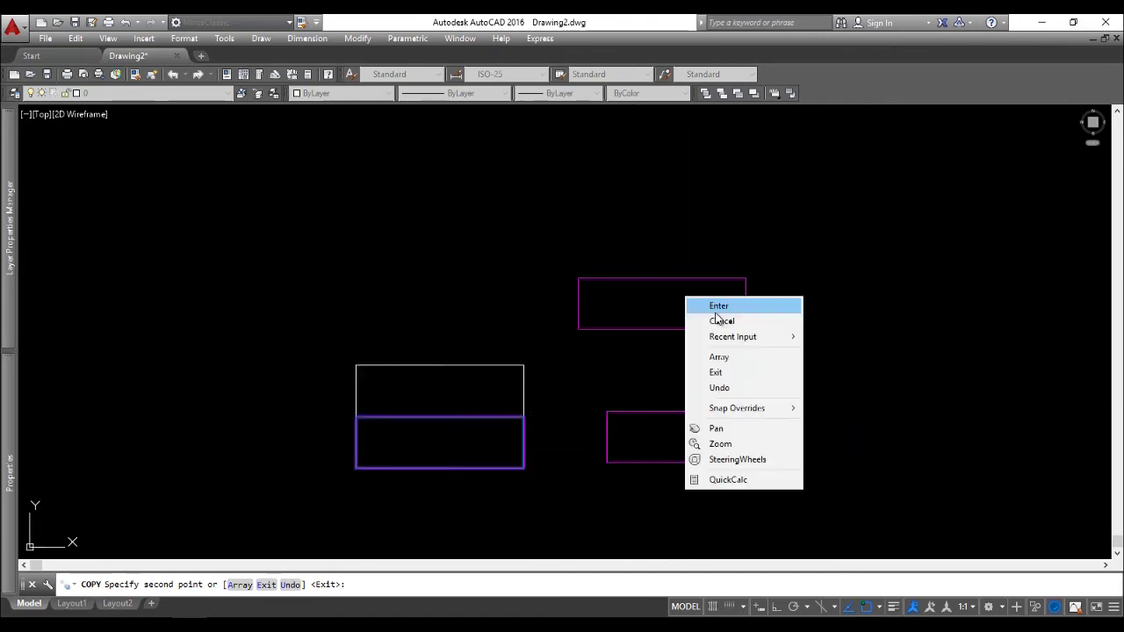
left_click(714, 307)
Scale the right-hand copy down by a factor of 0.5.
type("sc")
key("Return")
left_click(716, 318)
left_click(607, 478)
key("Return")
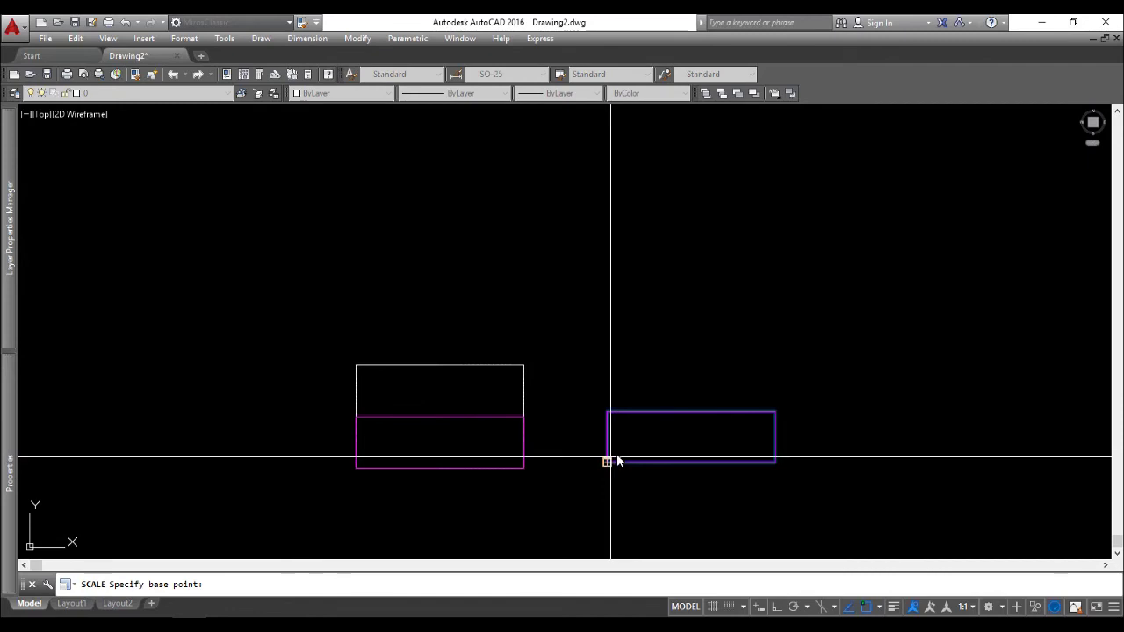
type("5")
key("Return")
scroll(663, 483, "up", 2)
Scale the white rectangle by 0.5 from its lower-left corner, inside the magenta rectangle.
key("Return")
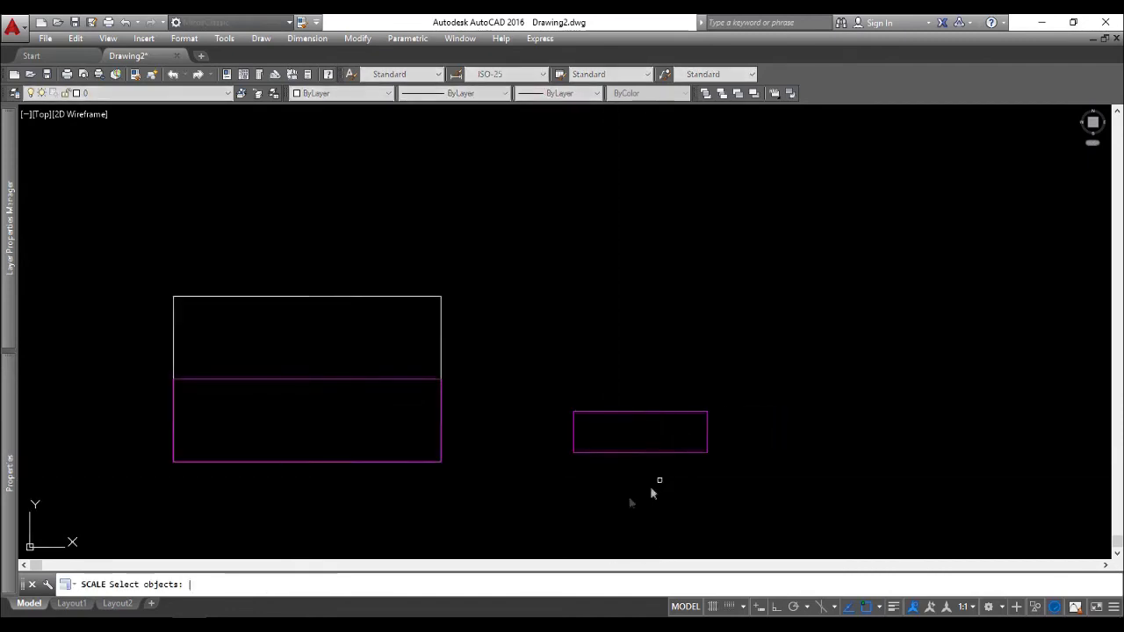
left_click(441, 332)
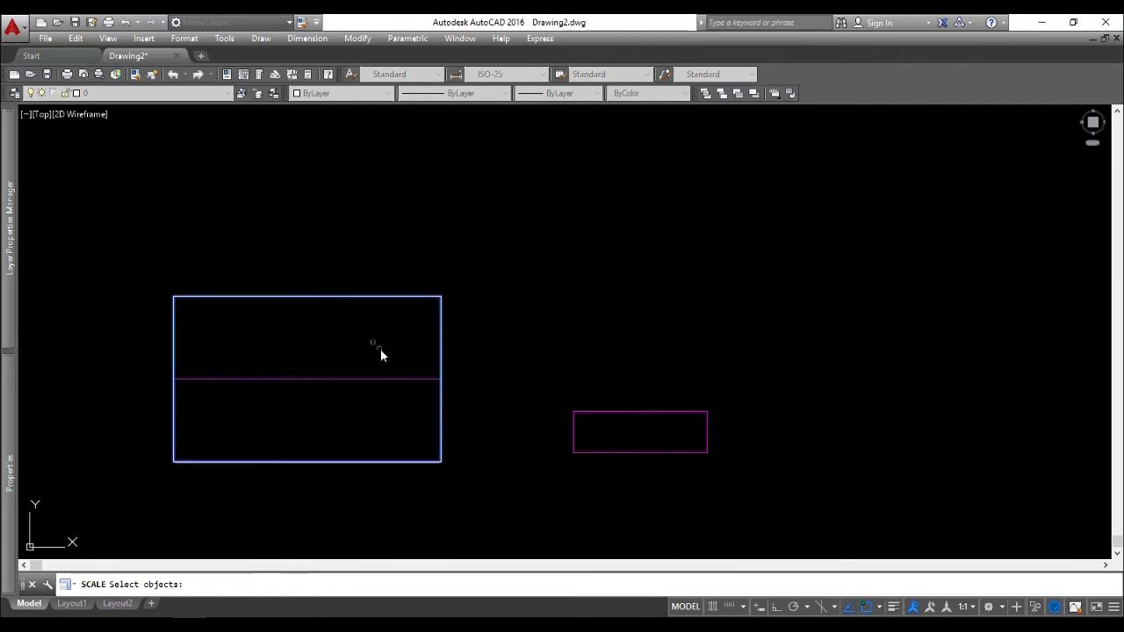
scroll(373, 353, "down", 2)
key("Escape")
key("Return")
scroll(250, 355, "up", 2)
key("Return")
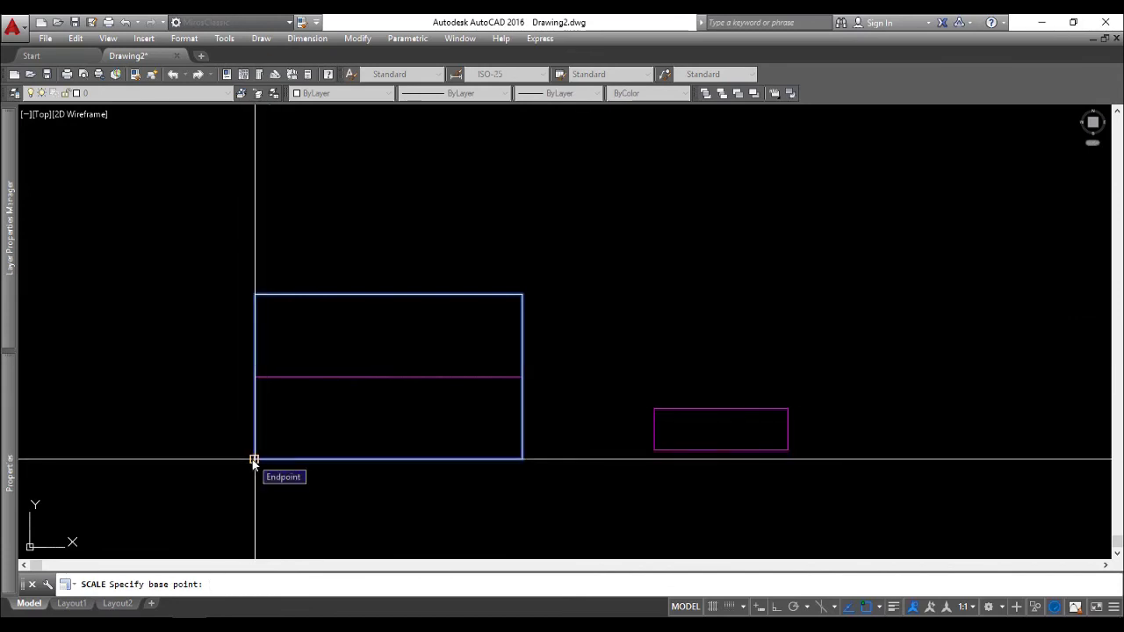
left_click(254, 459)
type("0.5")
key("Return")
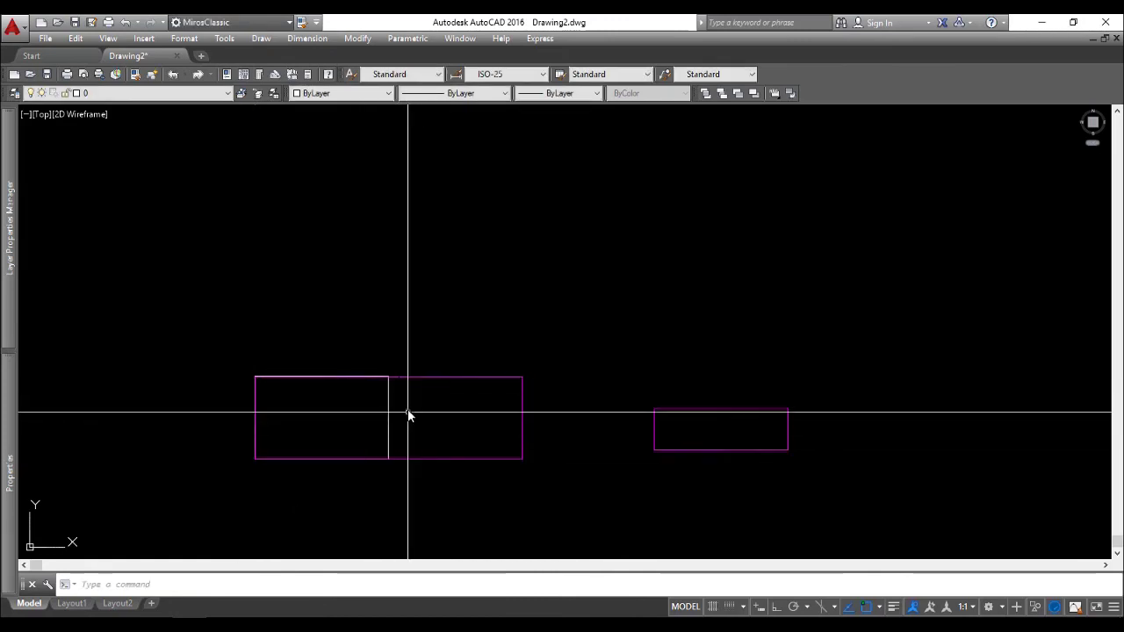
middle_click_drag(637, 409, 489, 413)
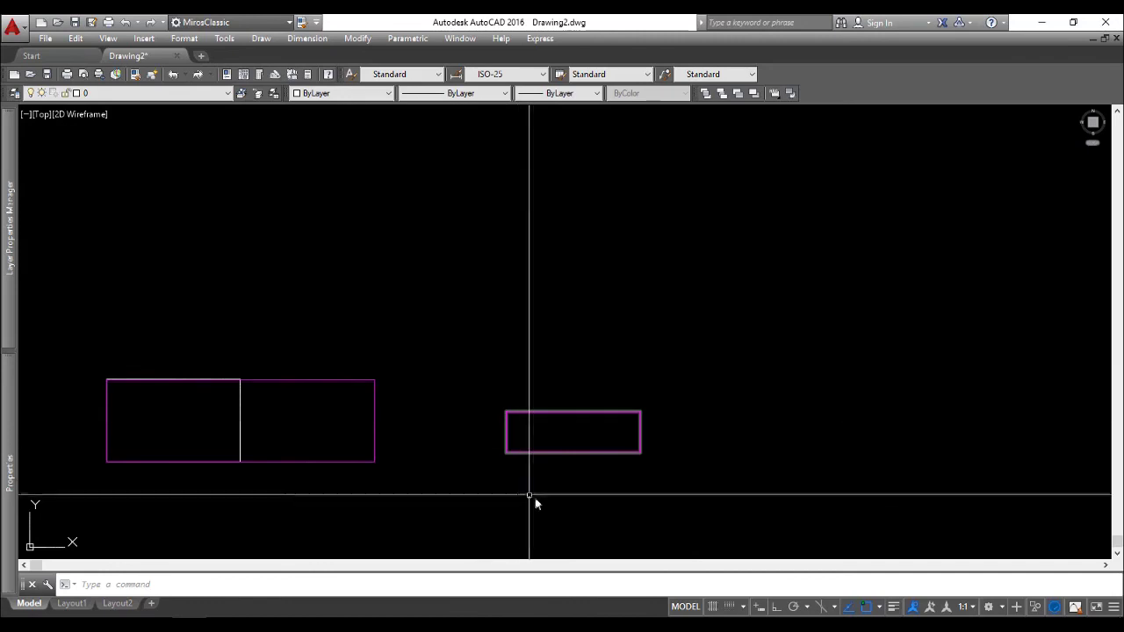
Use SCALE with Copy to make a 2× copy of the small right rectangle from its lower-left corner.
type("sc")
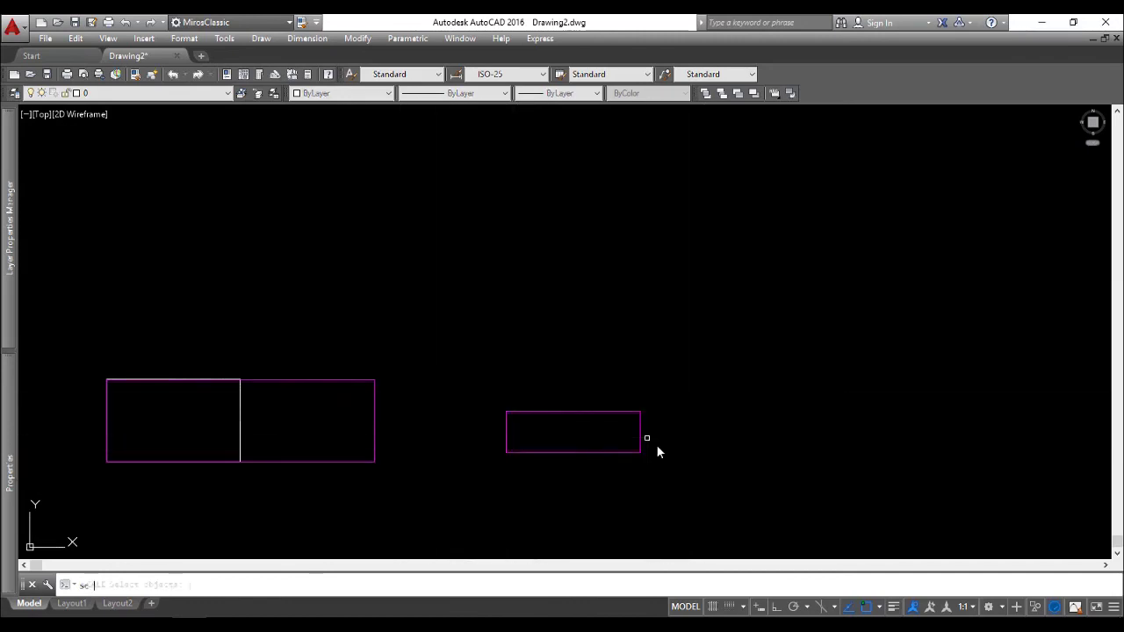
key("Return")
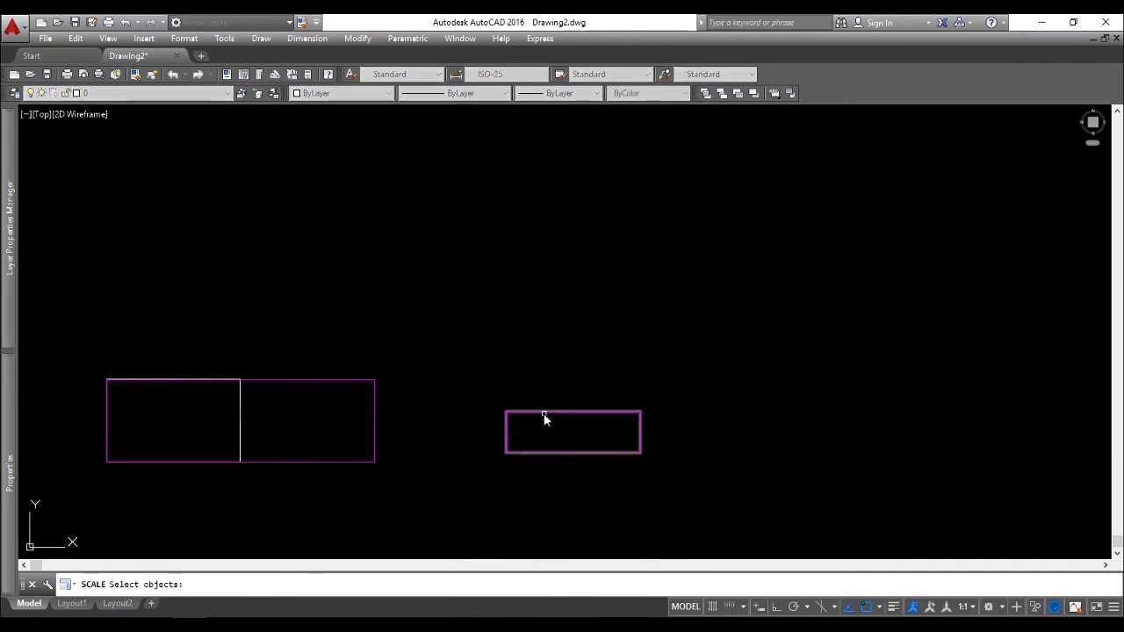
scroll(539, 416, "up", 2)
left_click(523, 419)
left_click(497, 364)
key("Return")
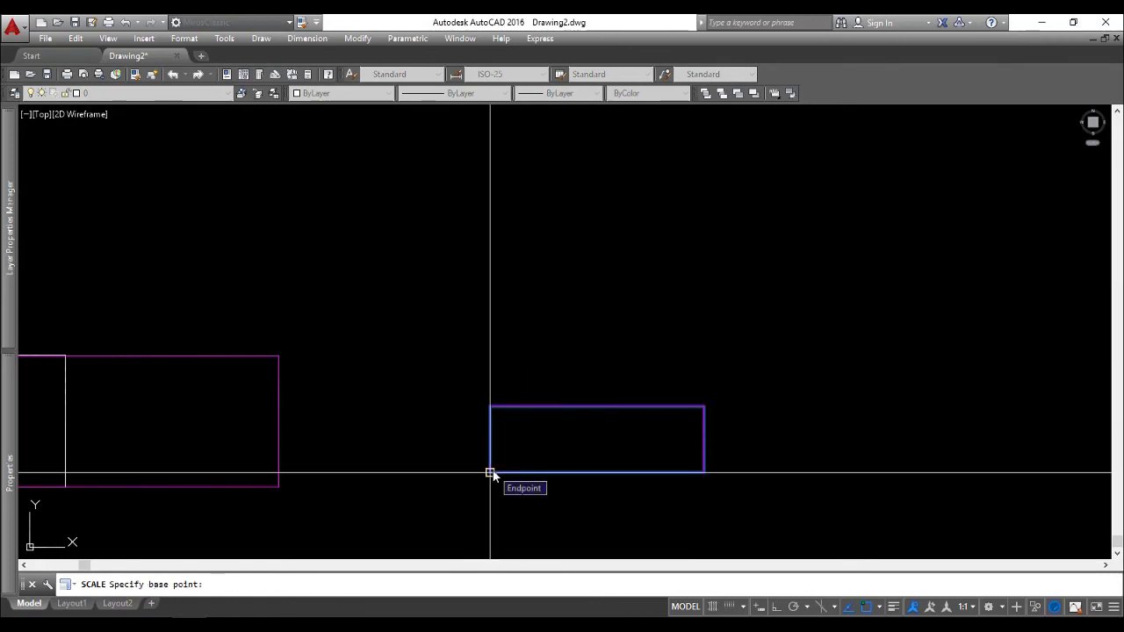
left_click(490, 473)
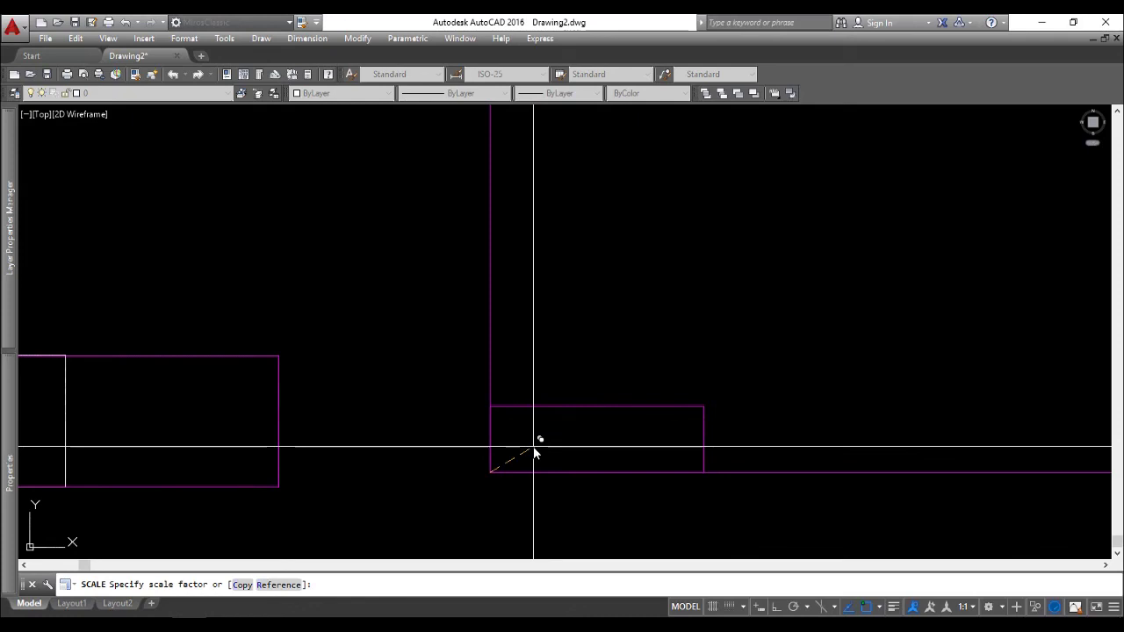
type("2")
key("Return")
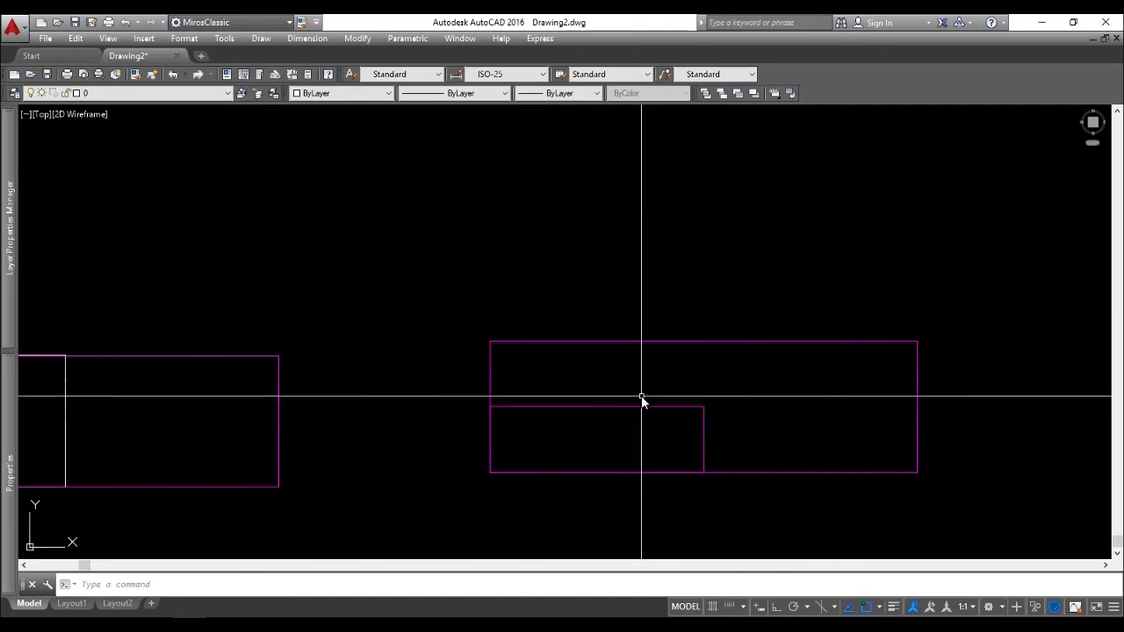
Pan left, zoom out, and begin a selection window around all the rectangles.
middle_click_drag(771, 393, 695, 399)
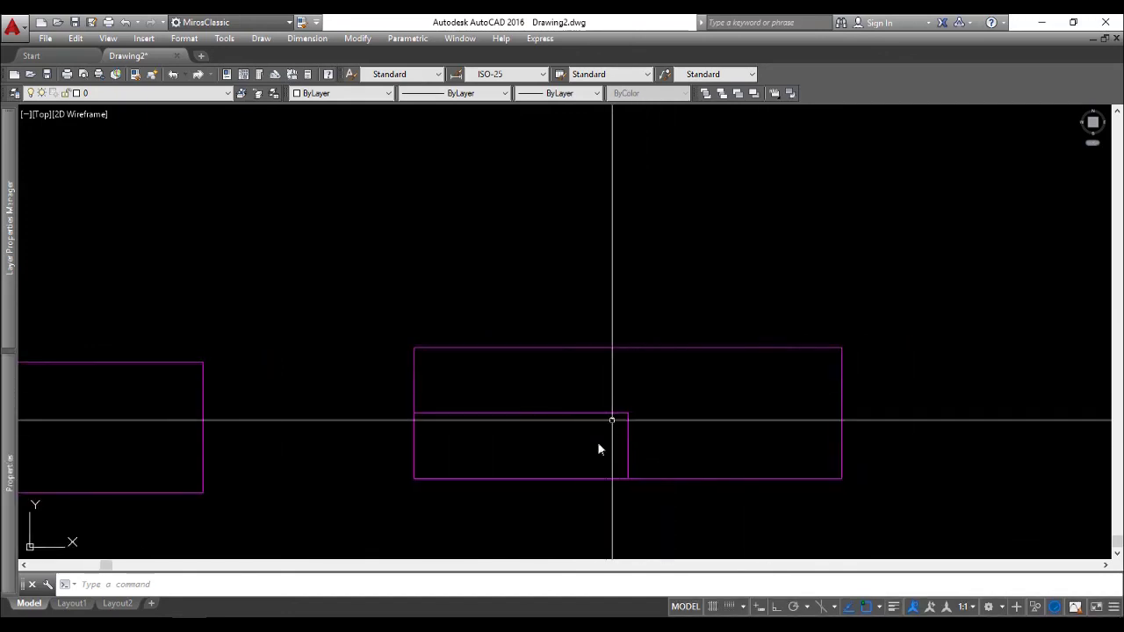
scroll(681, 404, "down", 4)
left_click(495, 475)
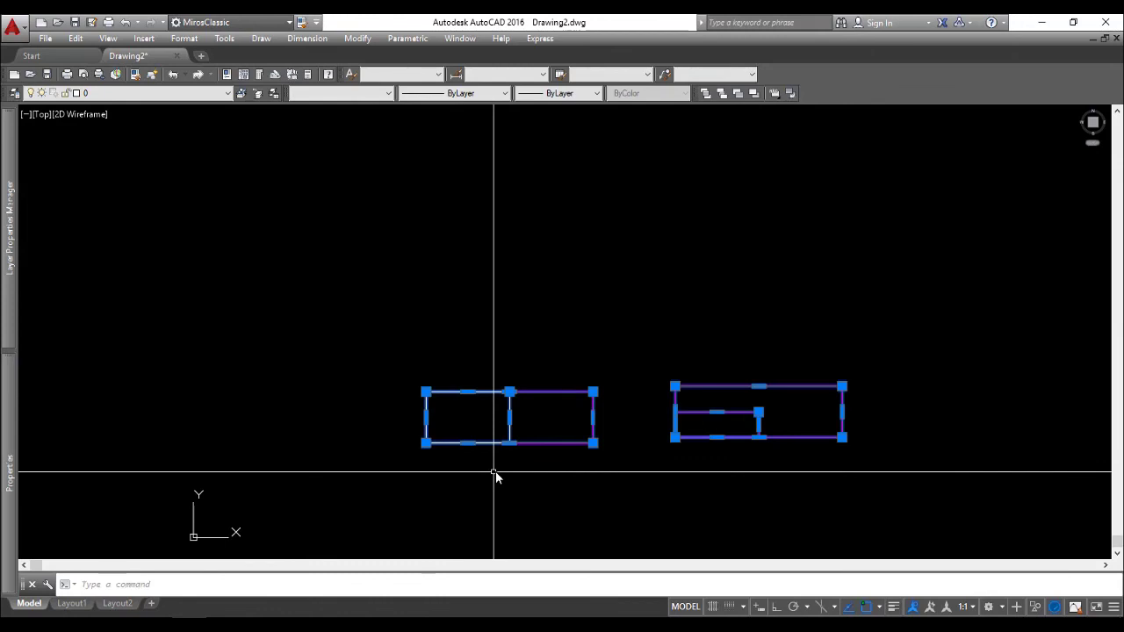